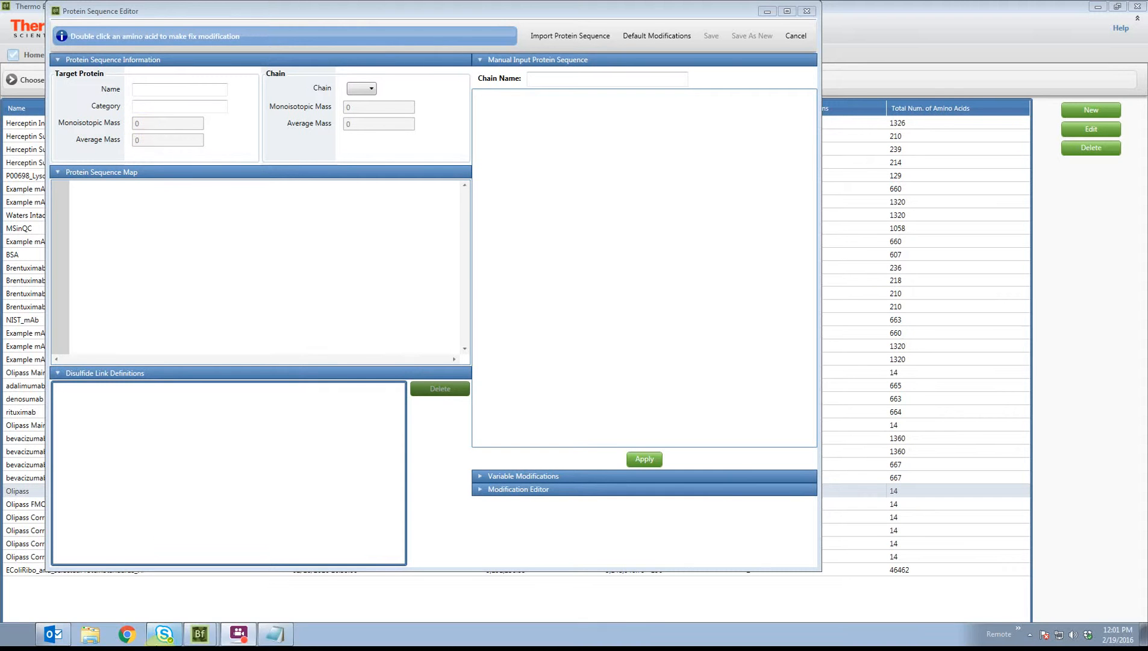
Open the Example mAb Intact.fasta file in Notepad and examine its four chain headers and sequences
click(279, 641)
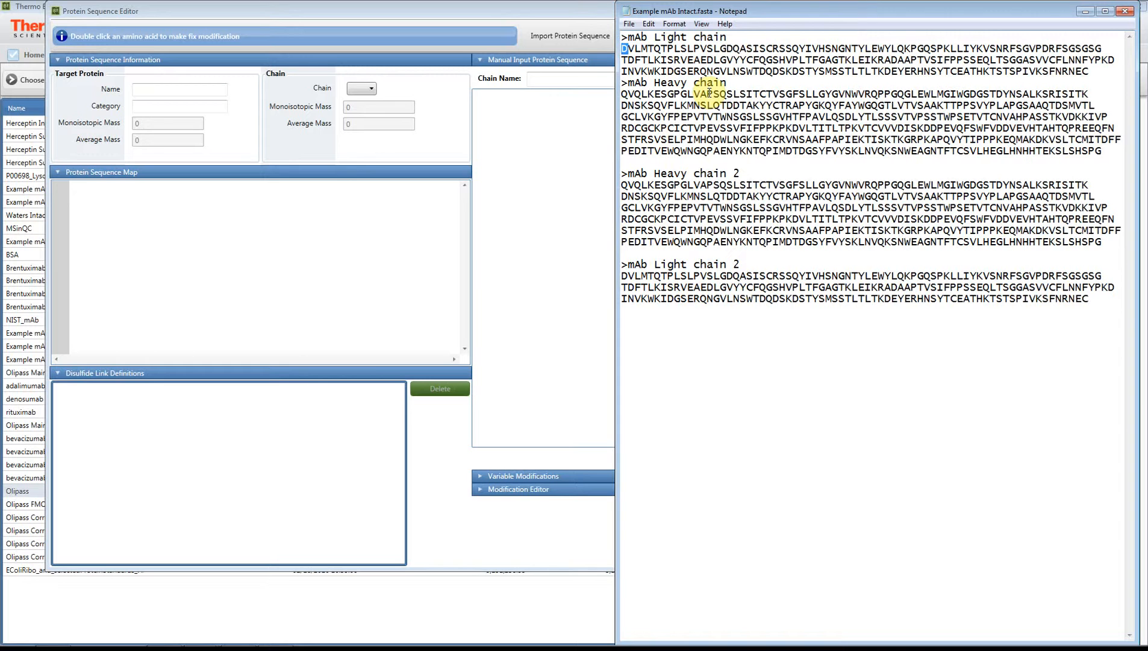
drag(619, 2, 599, 64)
drag(709, 98, 608, 98)
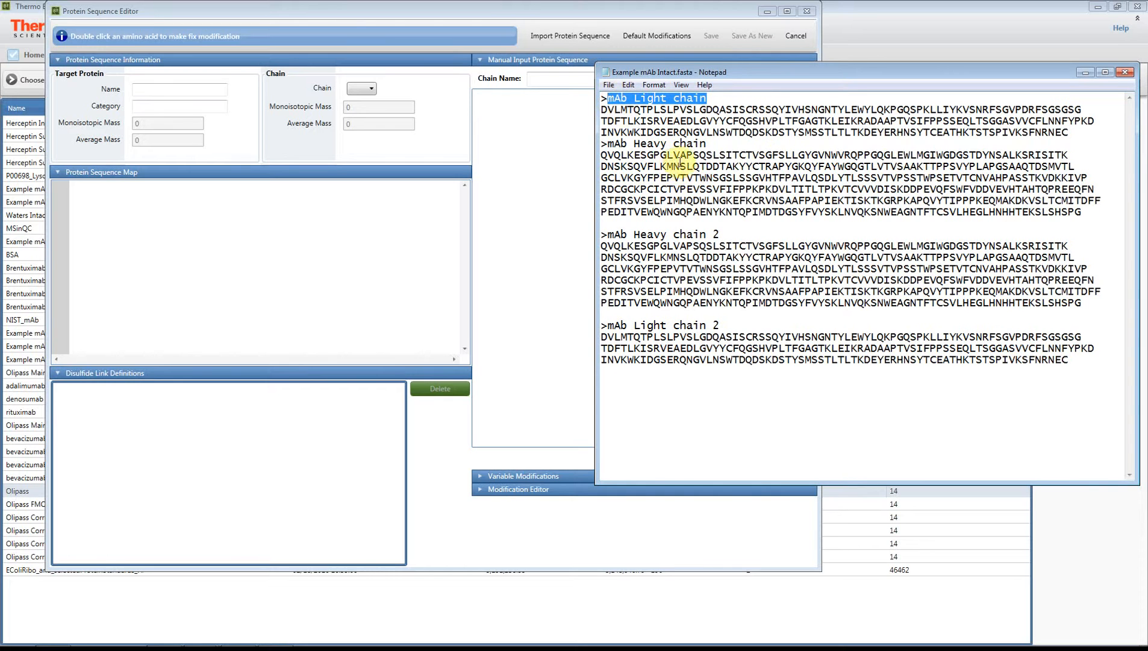
drag(706, 144, 608, 145)
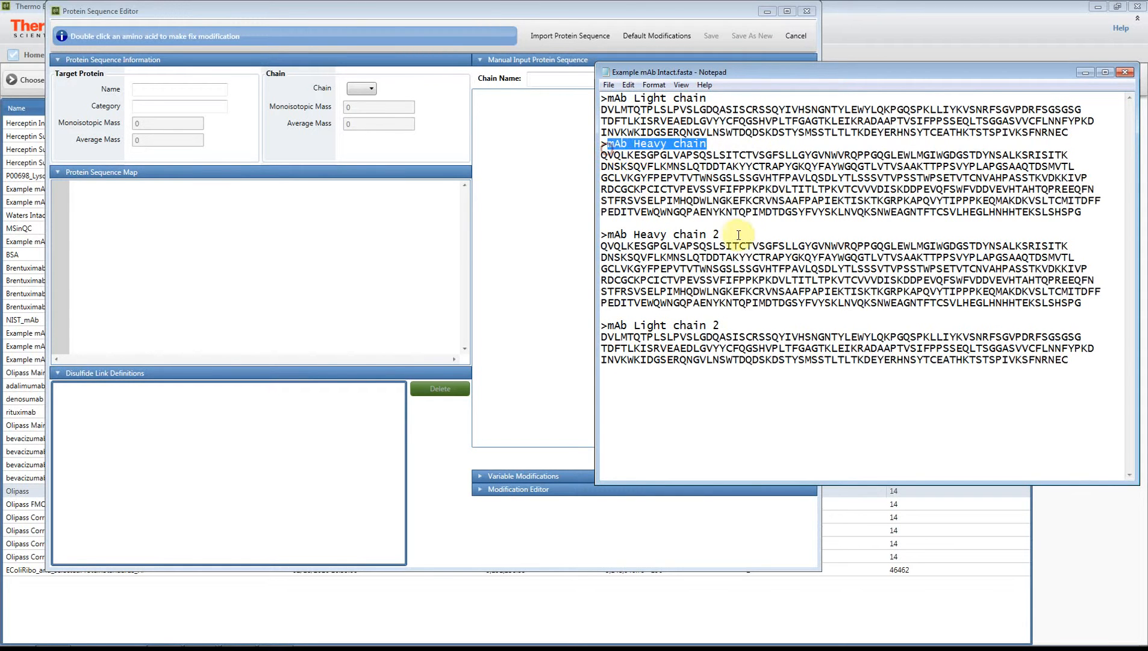
drag(729, 235, 618, 235)
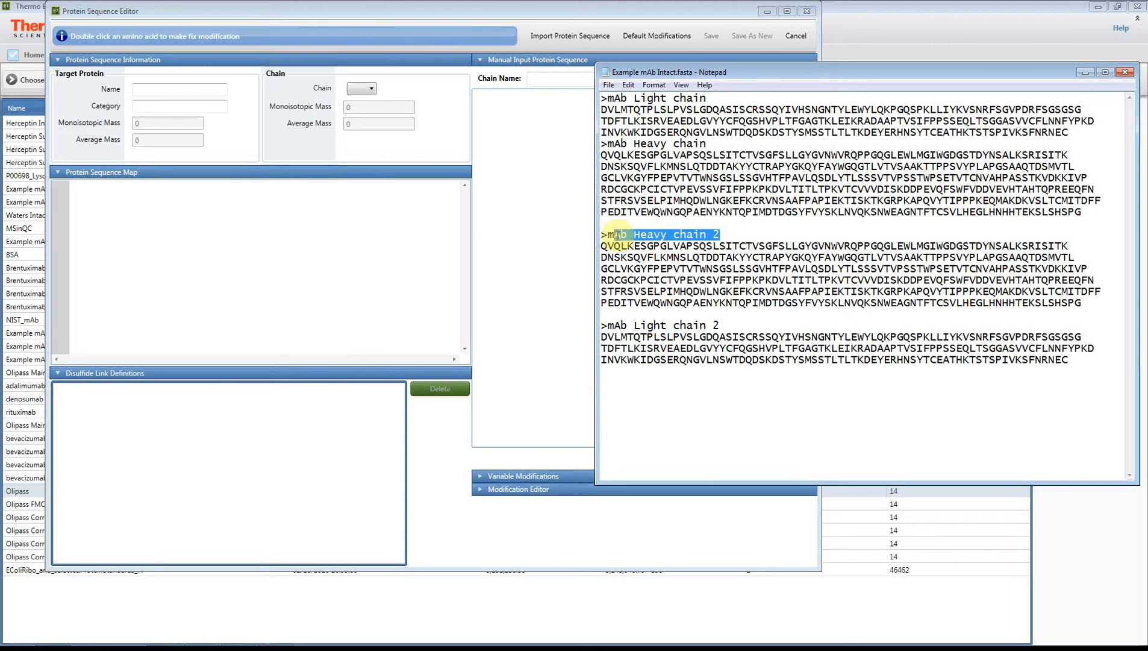
drag(725, 325, 618, 322)
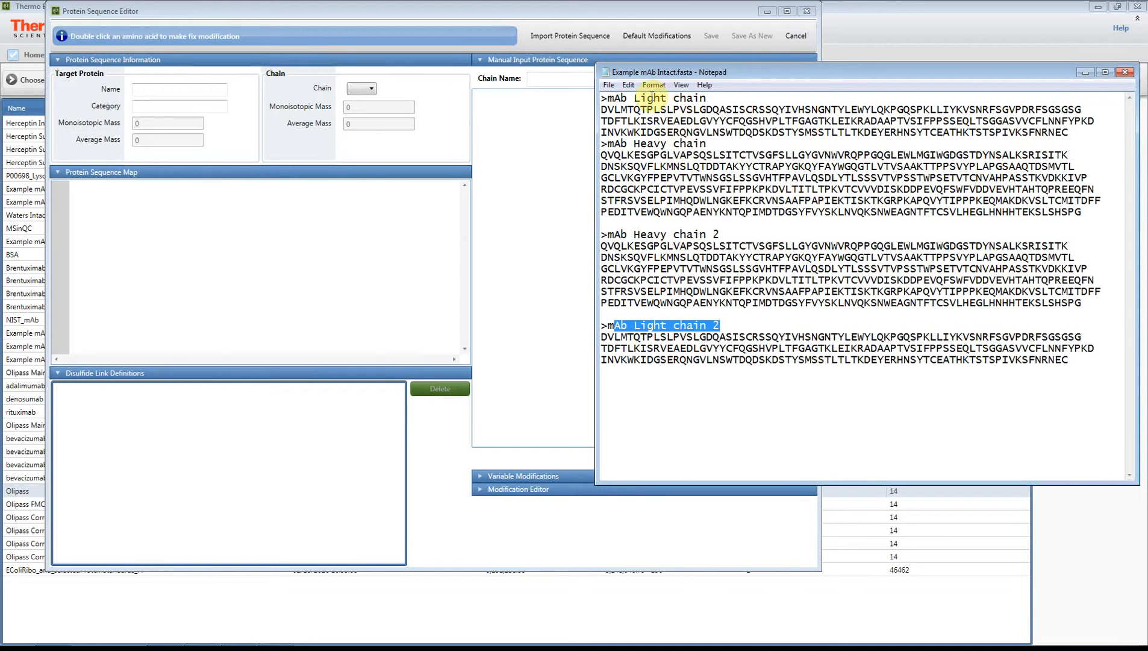
click(651, 98)
click(655, 222)
click(658, 359)
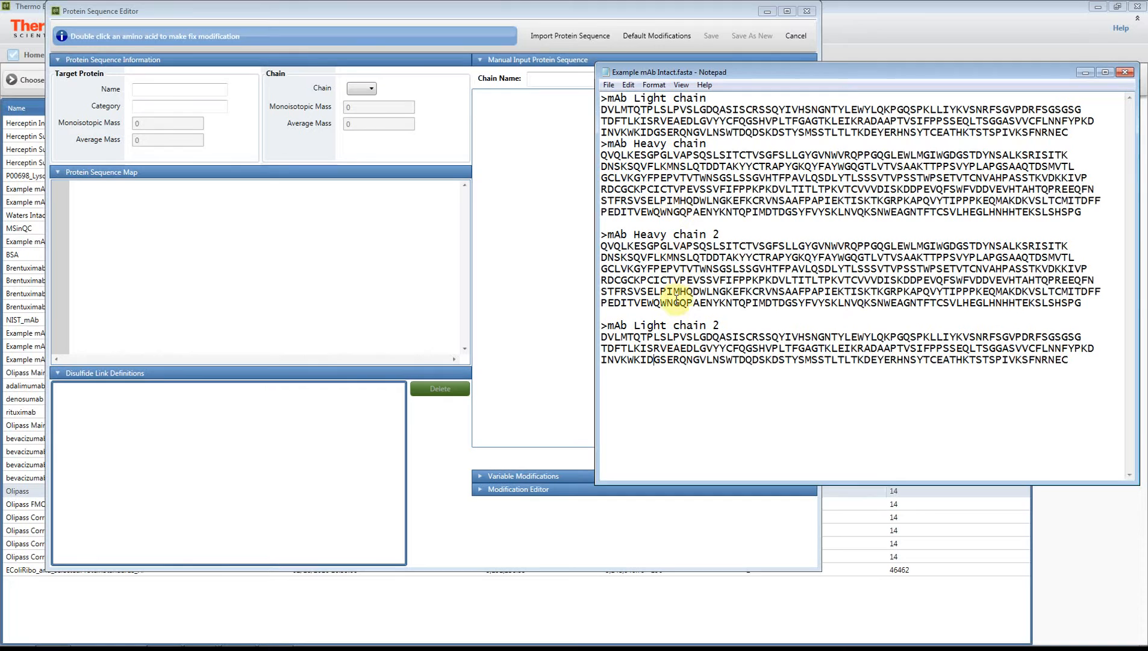
Import the protein sequence file Example mAb Intact.fasta from the data\BPF_Golden_Data\Example mAb Intact folder
click(512, 167)
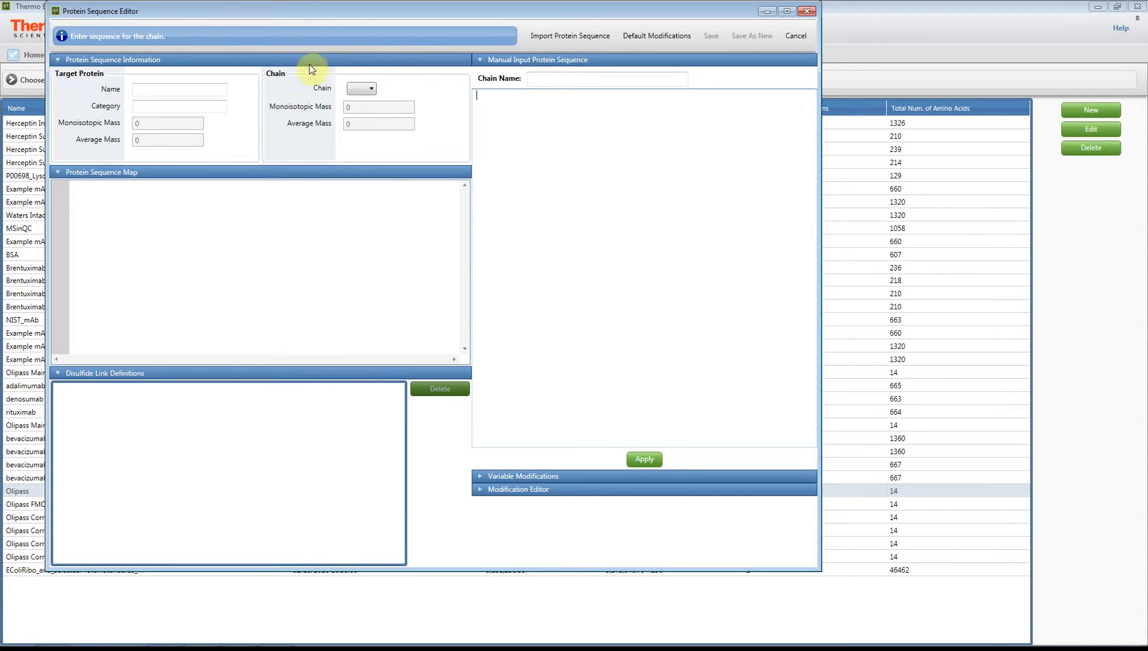
click(485, 106)
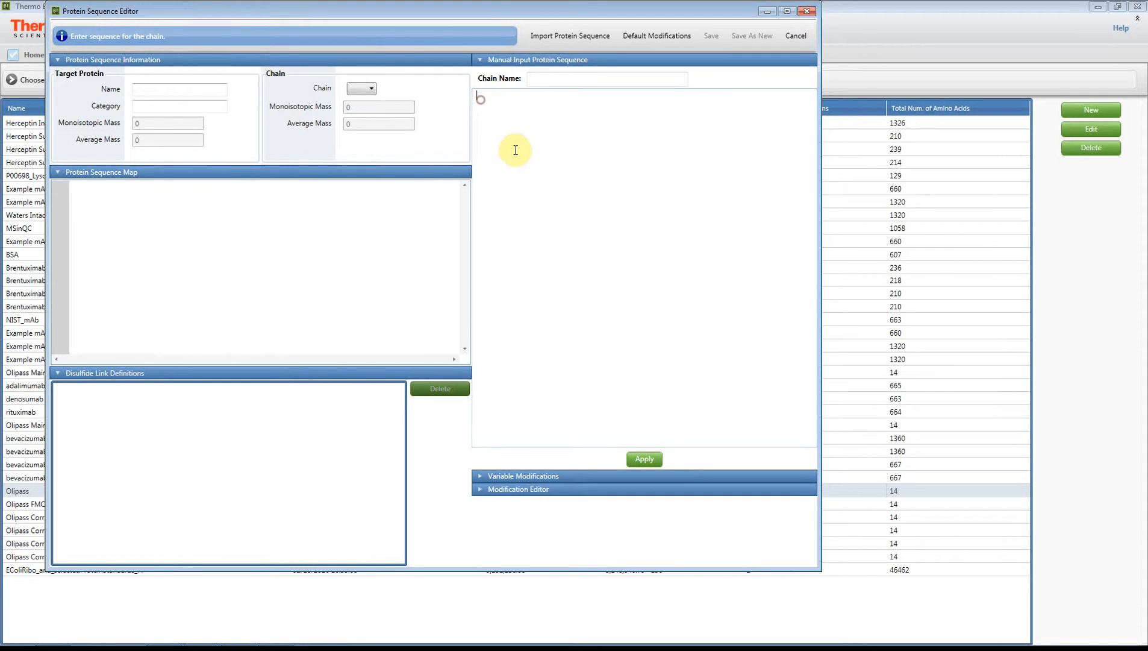
click(564, 37)
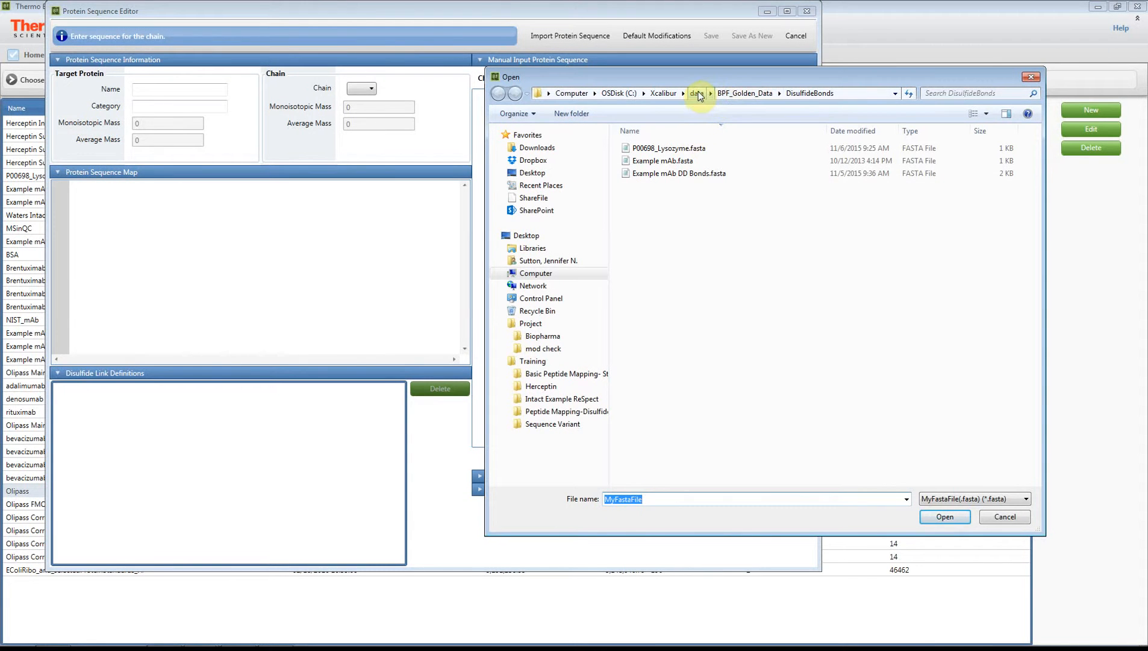
click(738, 95)
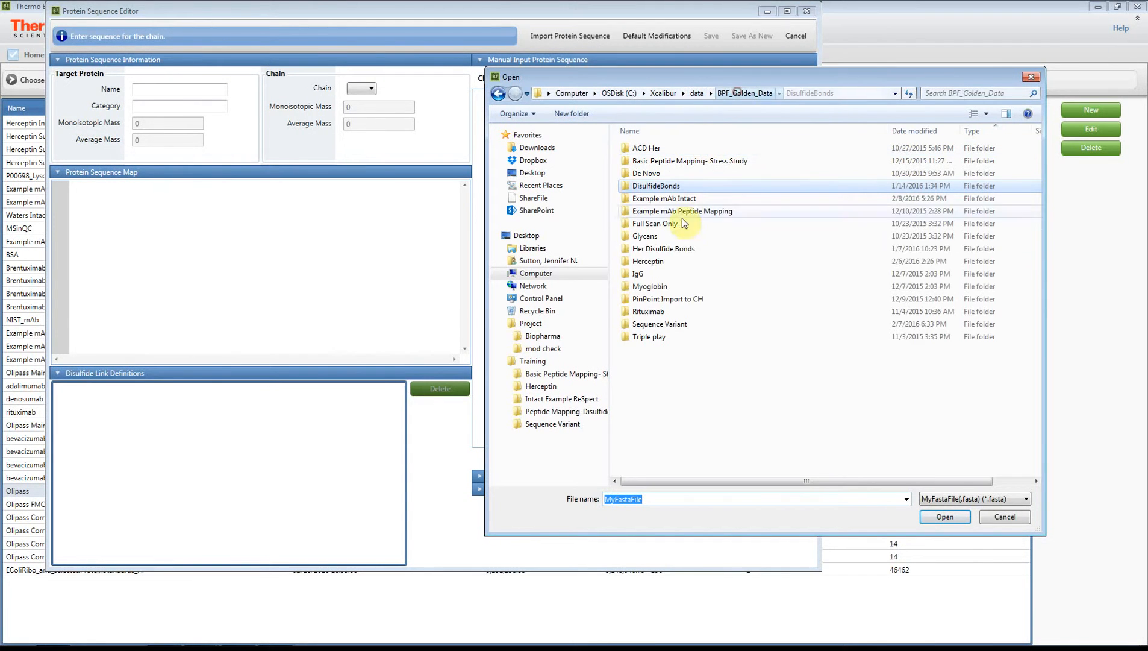
double_click(659, 197)
click(656, 155)
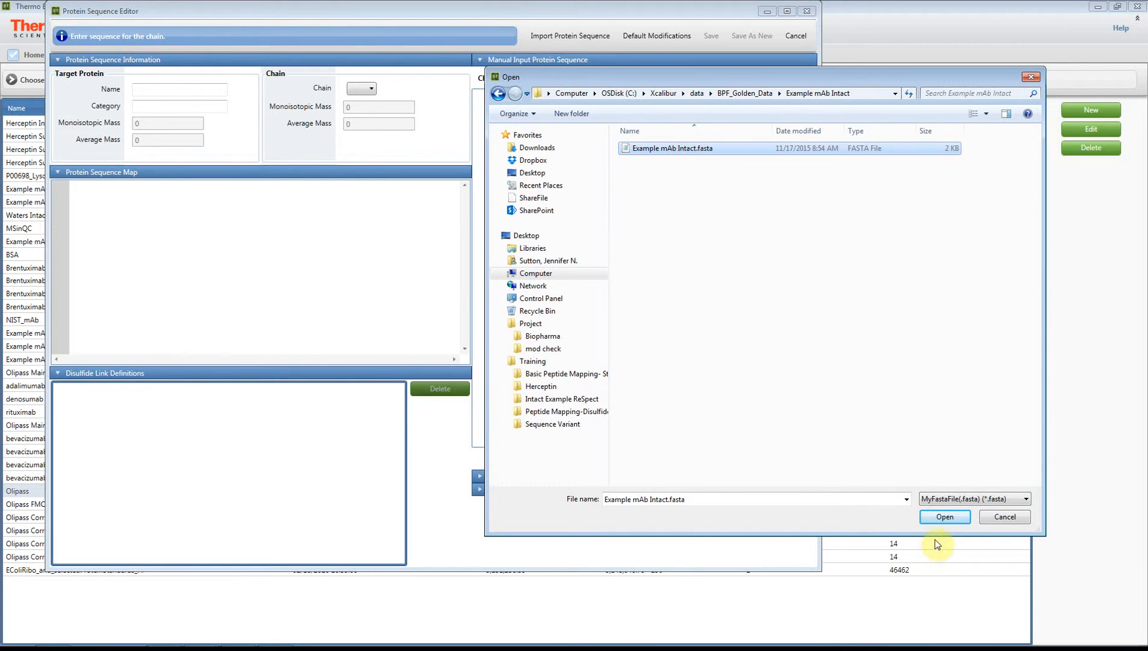
click(944, 517)
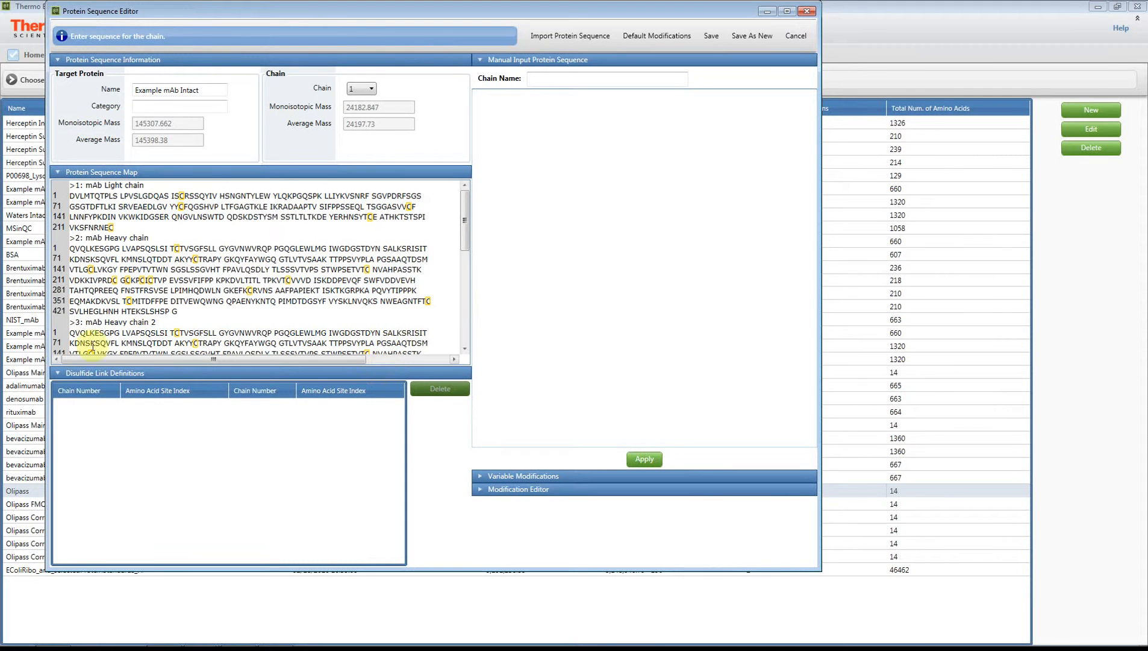
Collapse the disulfide link definitions and review chains 2, 3 and 4 through the chain selector
click(92, 374)
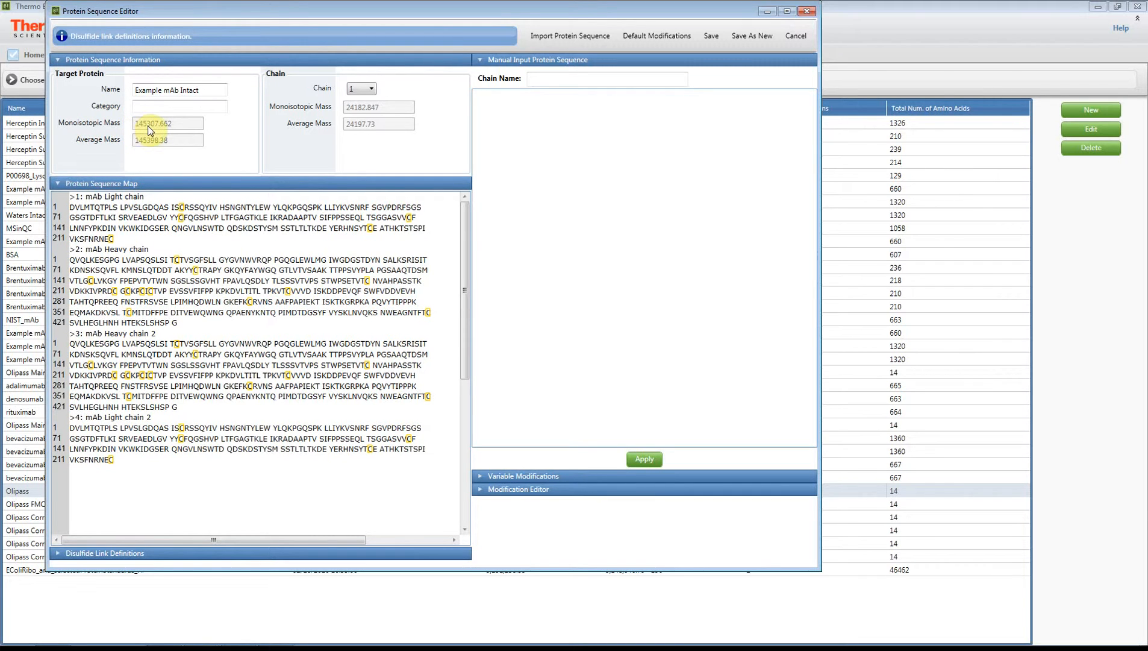
click(359, 91)
click(360, 111)
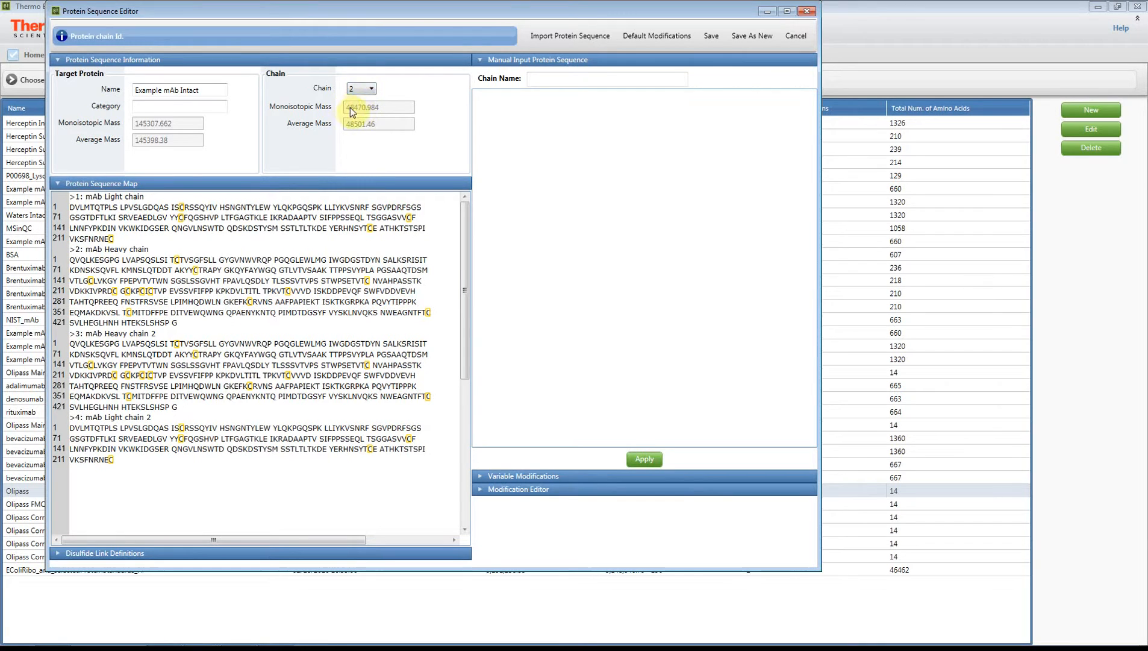
click(359, 89)
click(360, 121)
click(360, 90)
click(360, 132)
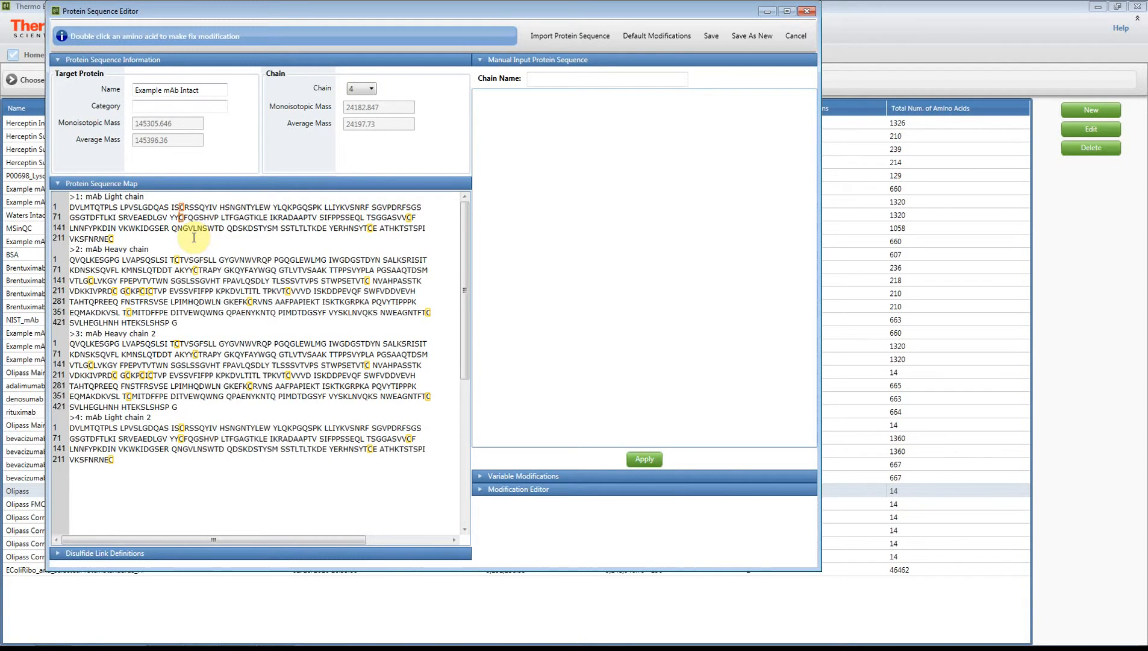
Define disulfide bonds by linking cysteine pairs in the light chain and the first heavy chain
click(408, 218)
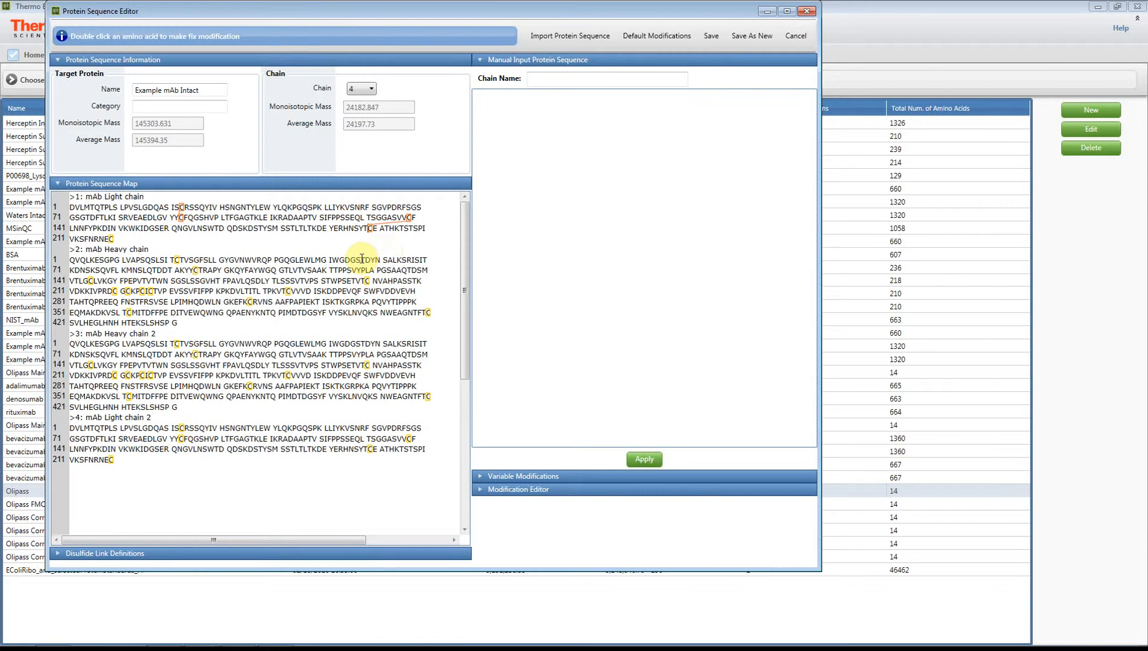
click(110, 239)
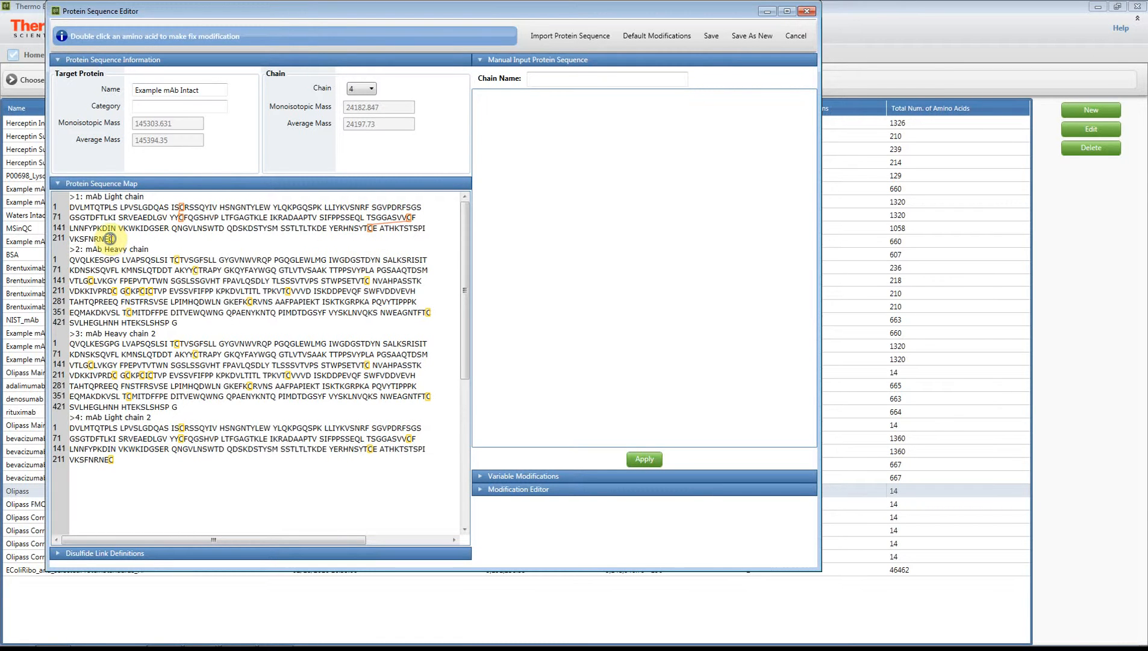
click(114, 291)
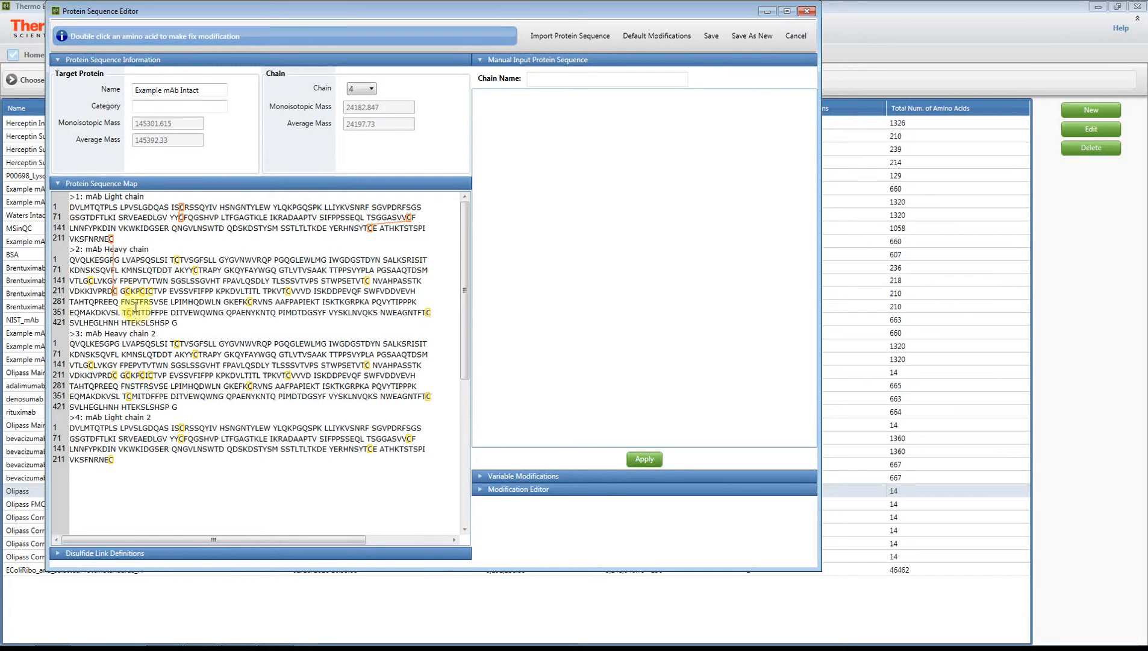
click(176, 261)
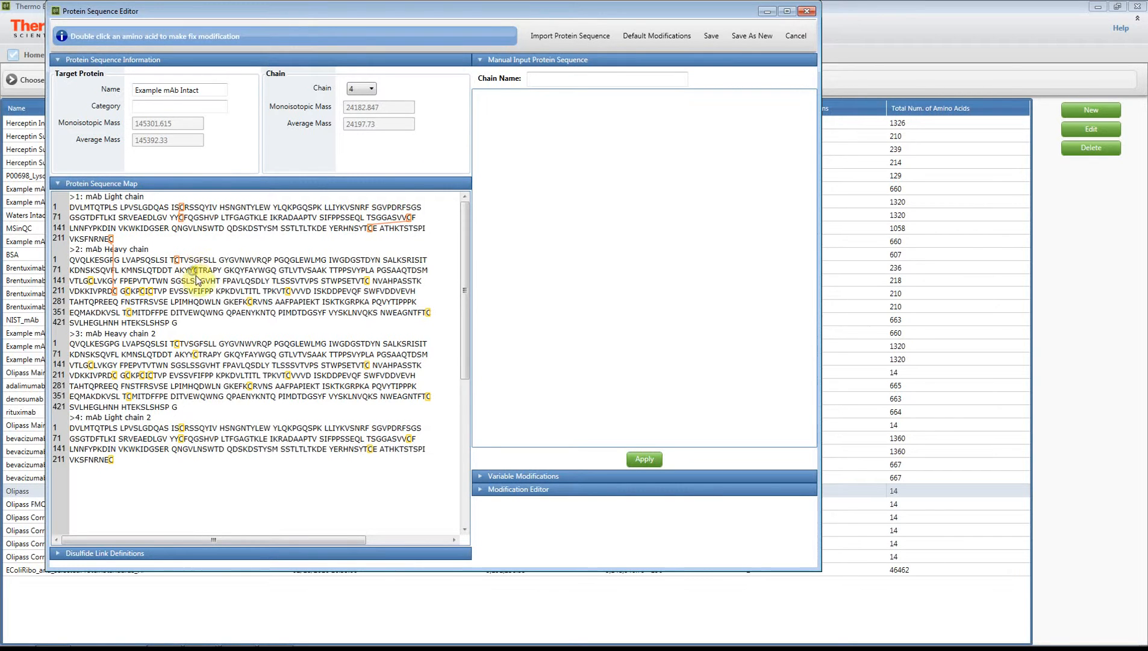
click(194, 270)
click(91, 281)
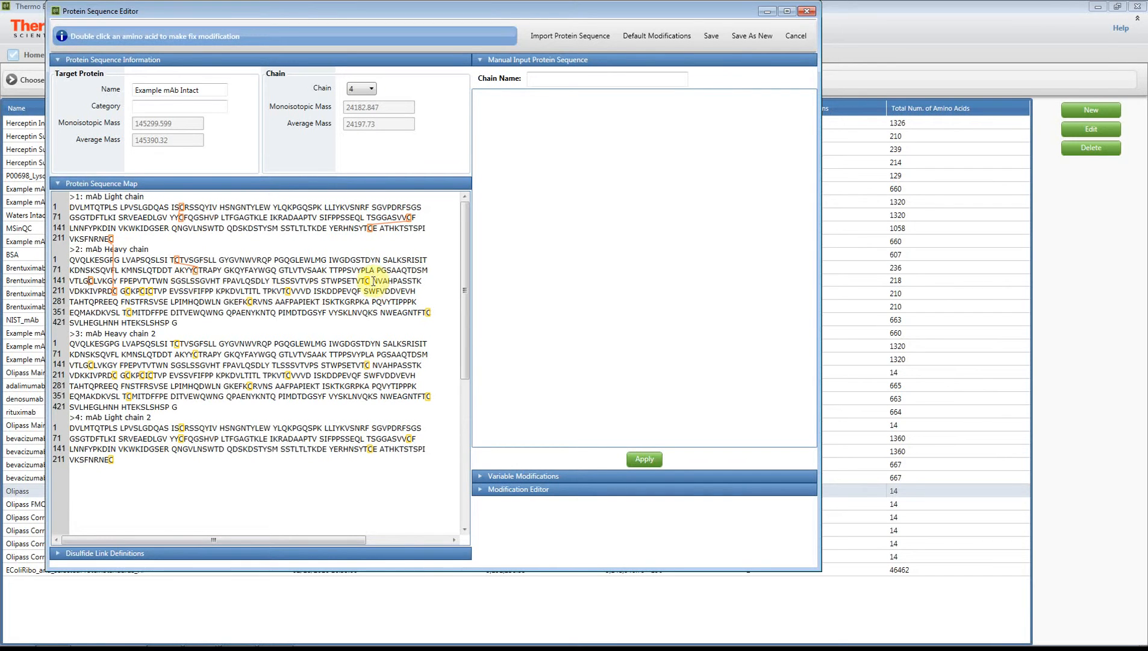
click(380, 302)
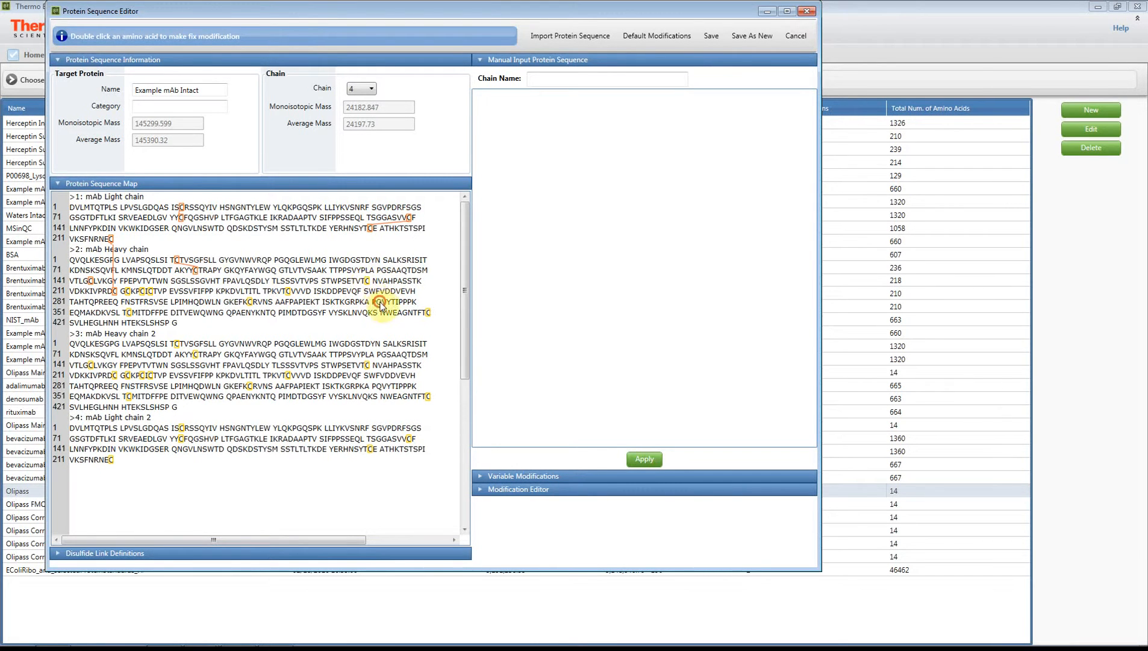
click(288, 291)
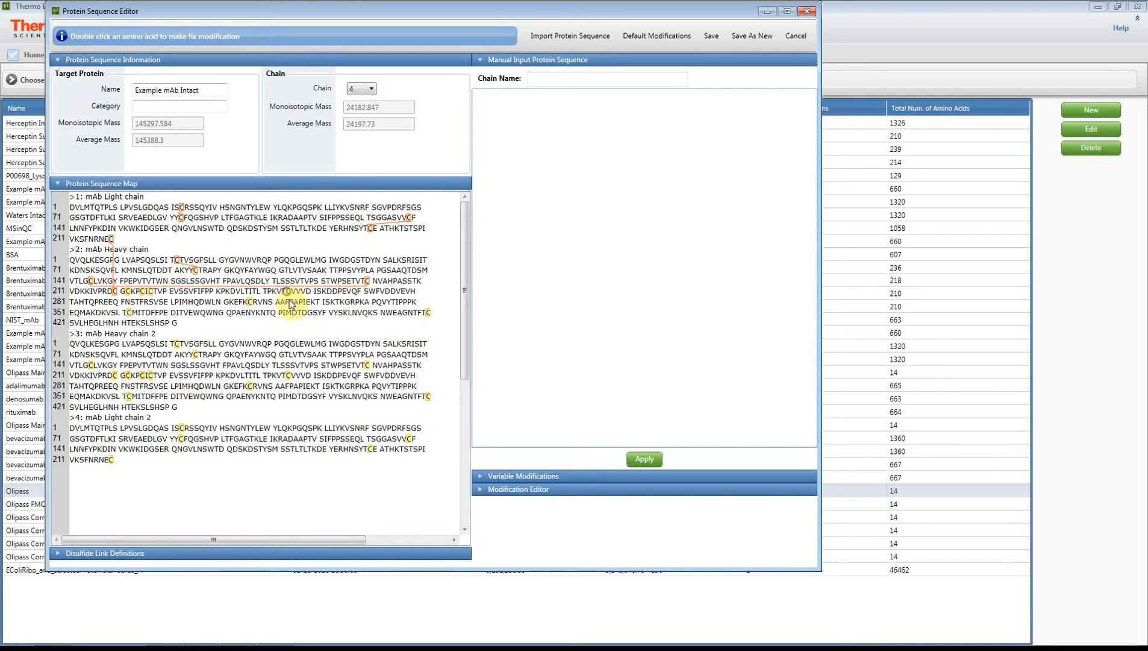
click(248, 302)
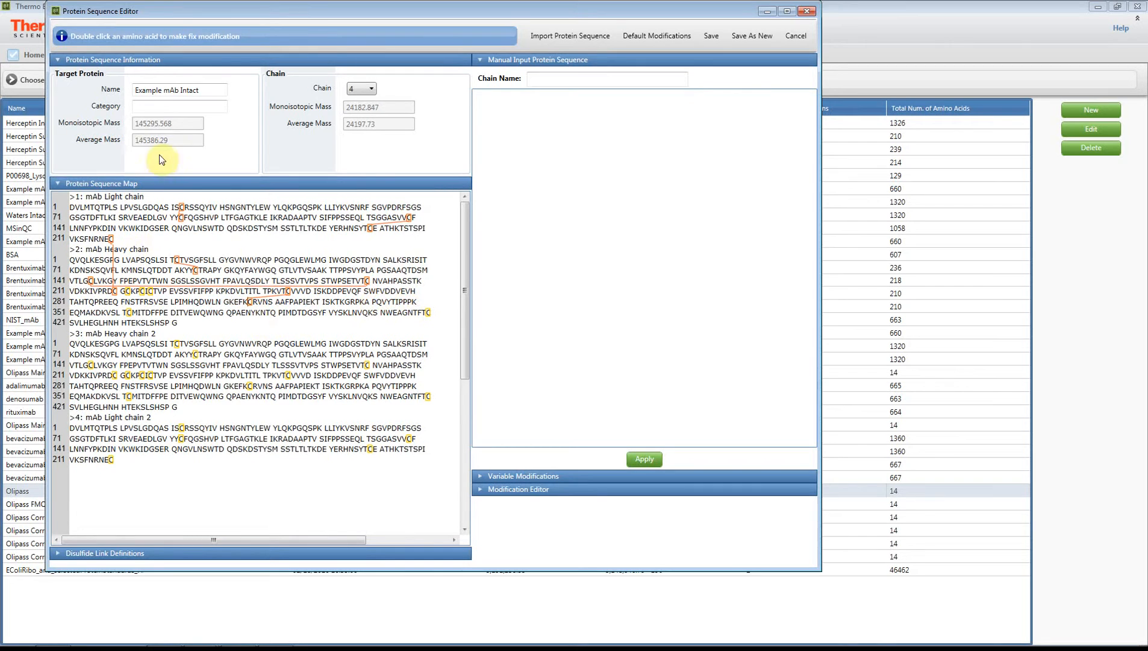
click(427, 322)
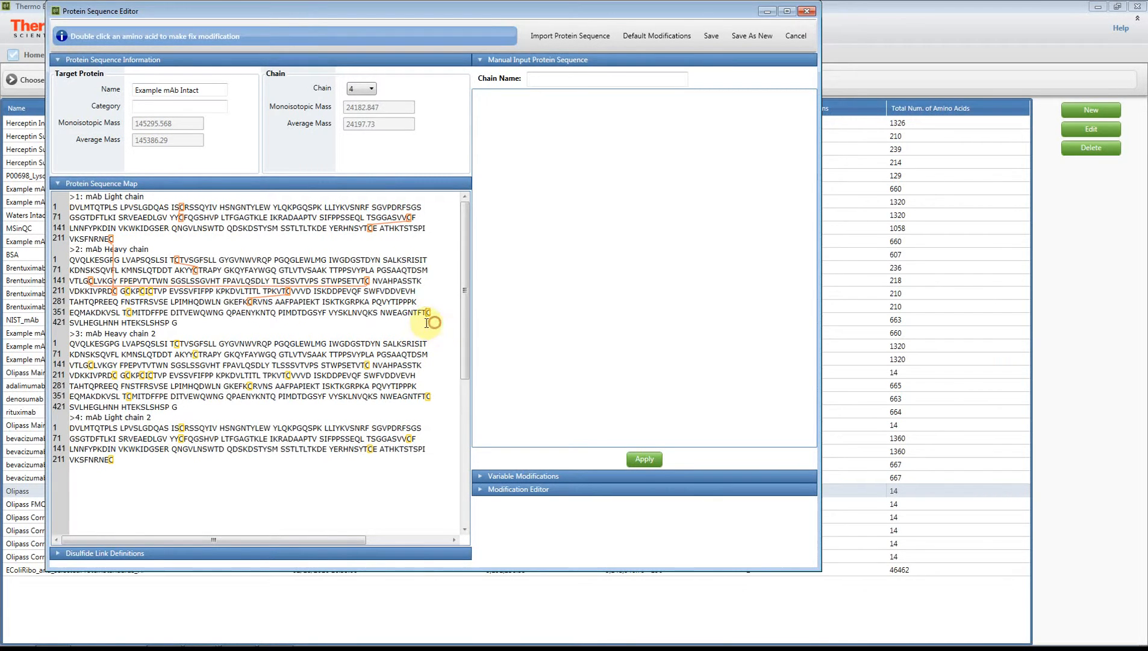
click(128, 313)
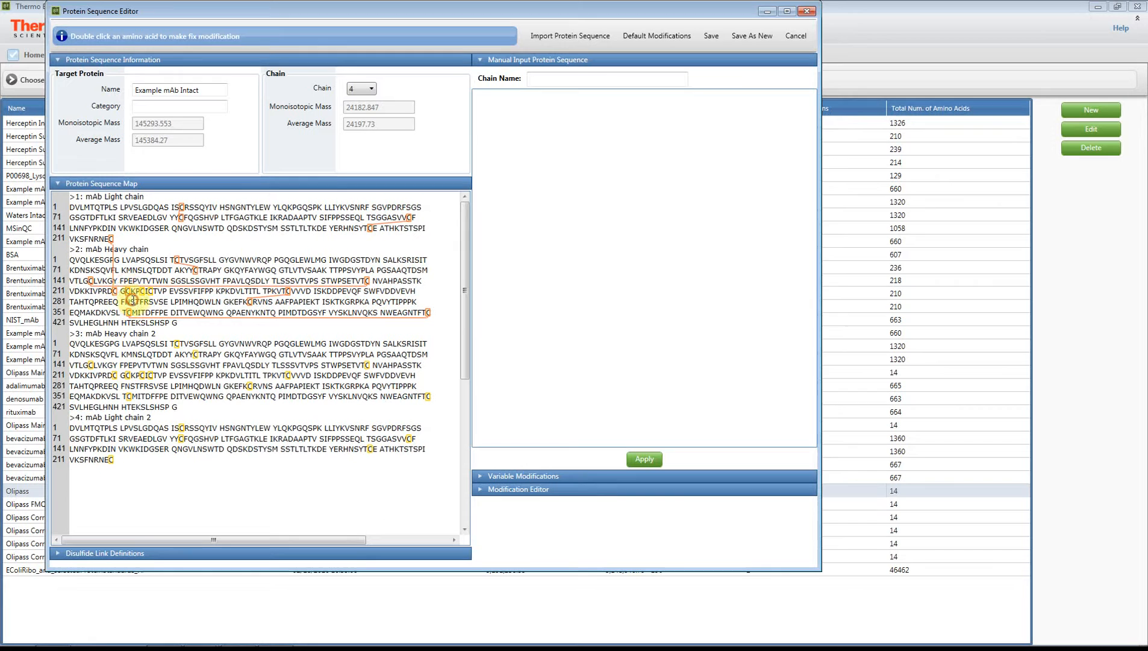
Define disulfide bonds by linking cysteine pairs in heavy chain 2
click(128, 374)
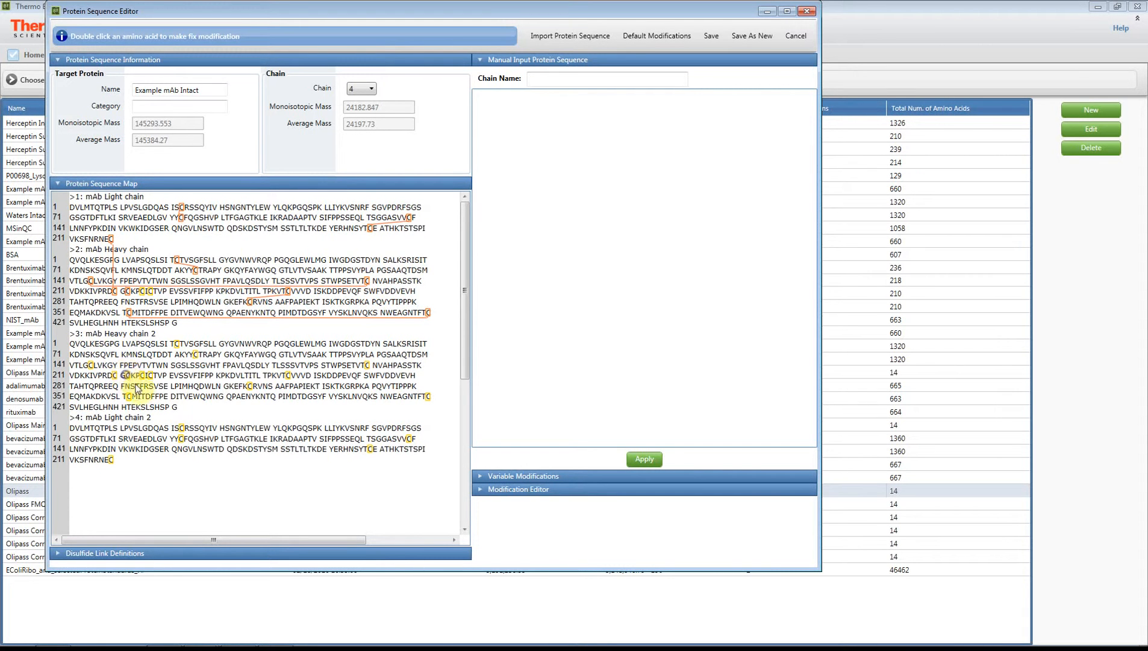
click(137, 392)
click(142, 292)
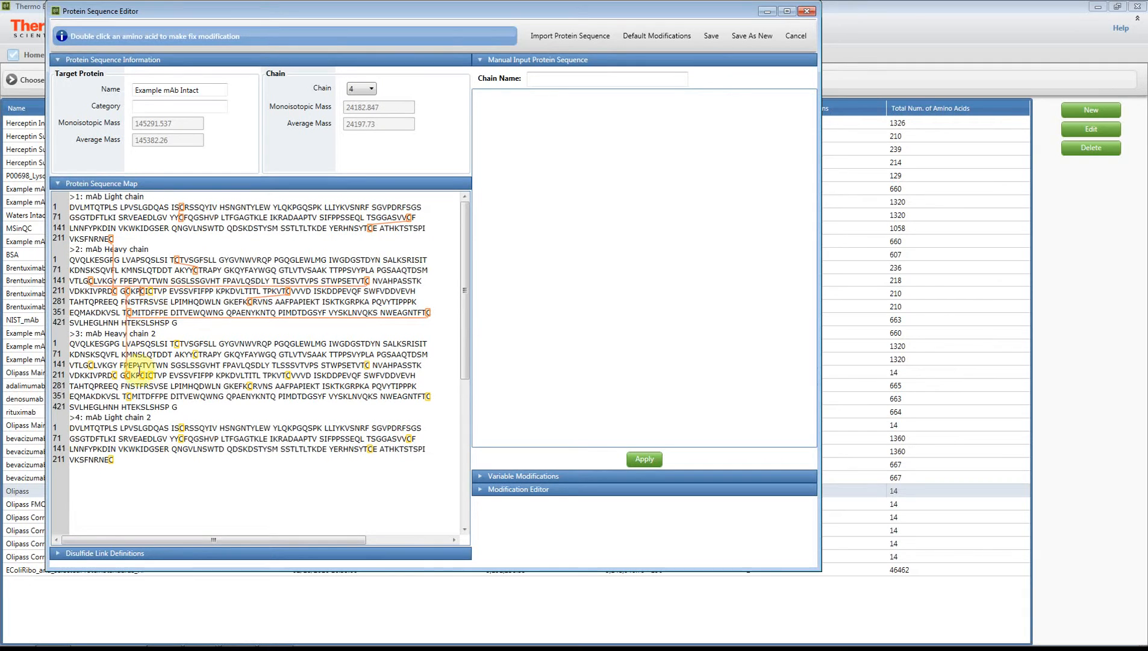
click(140, 373)
click(150, 374)
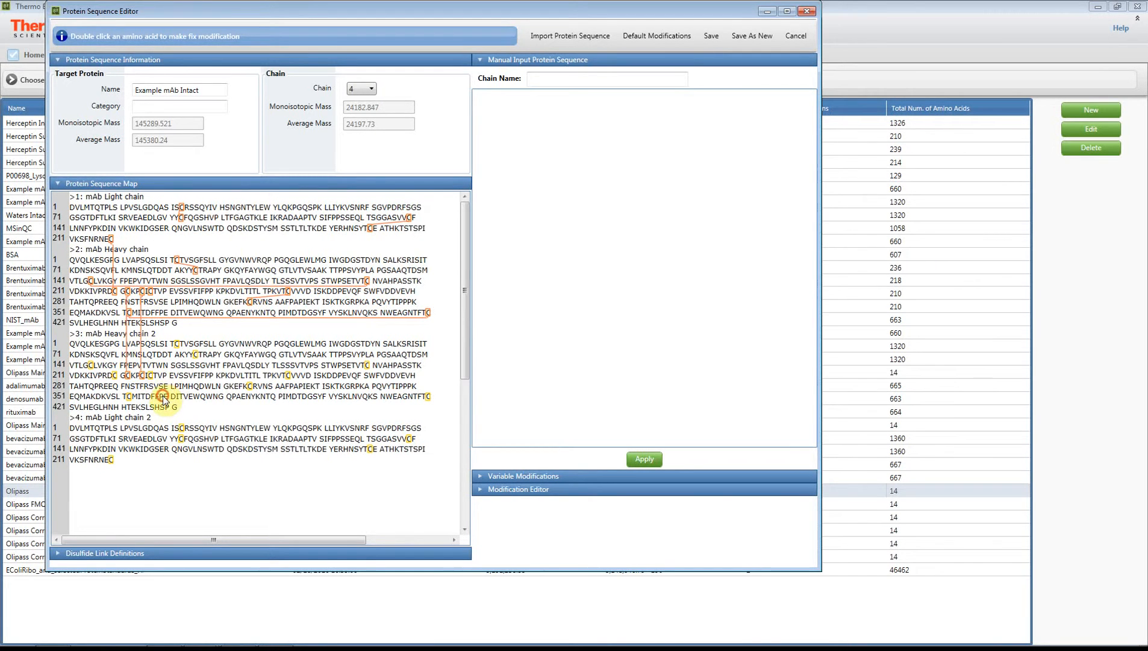
click(194, 354)
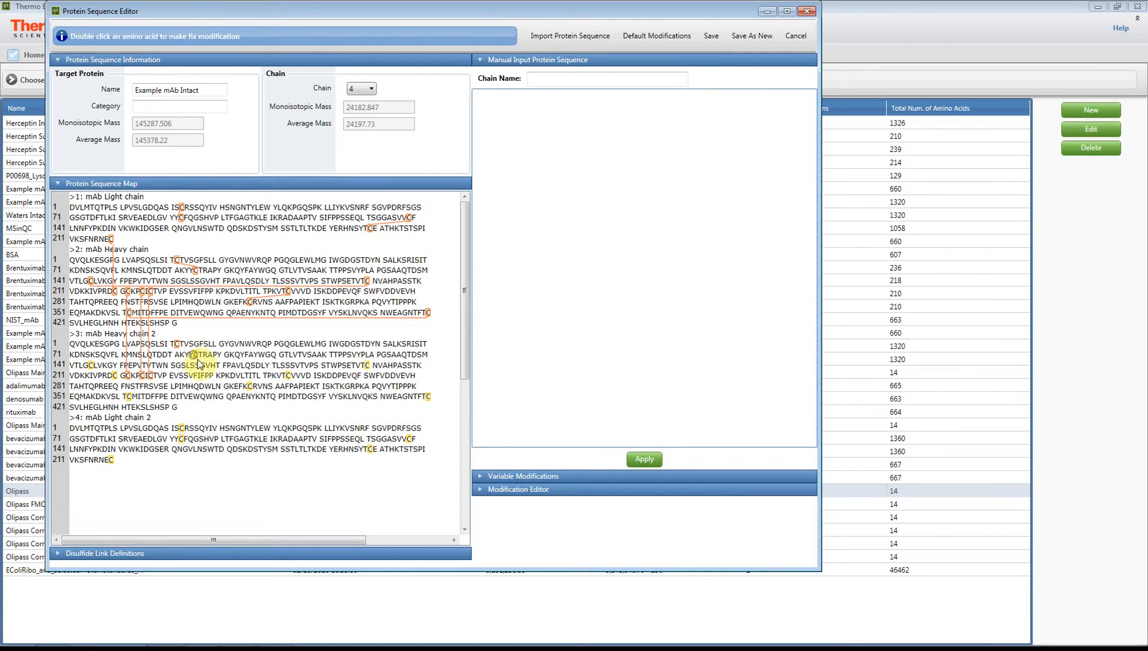
click(366, 365)
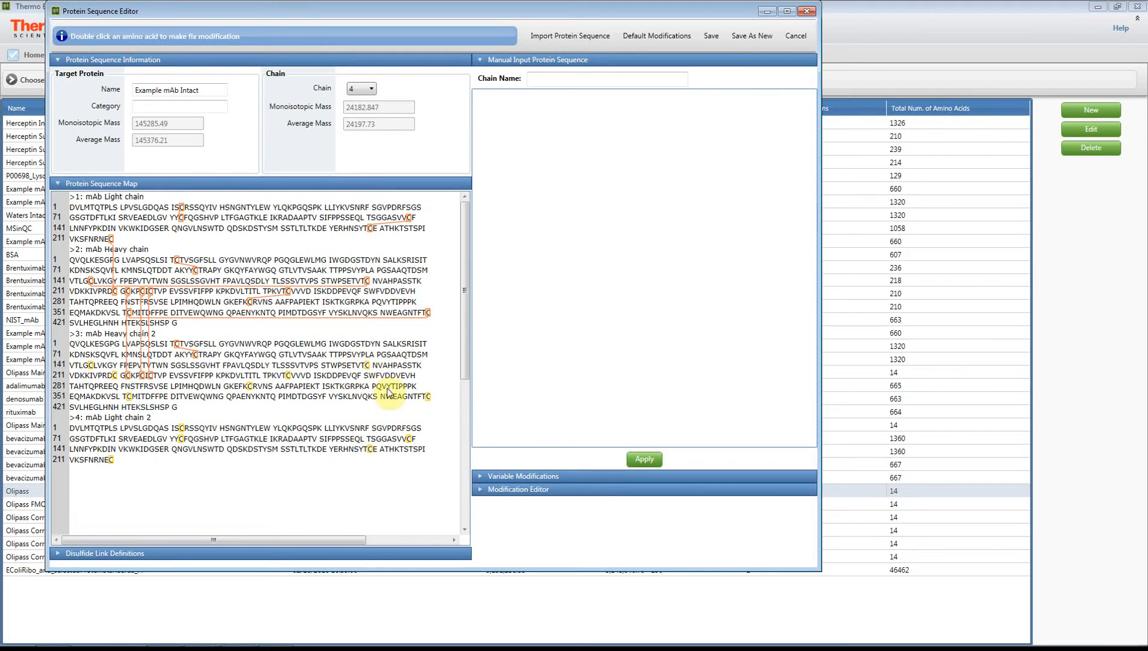
click(109, 387)
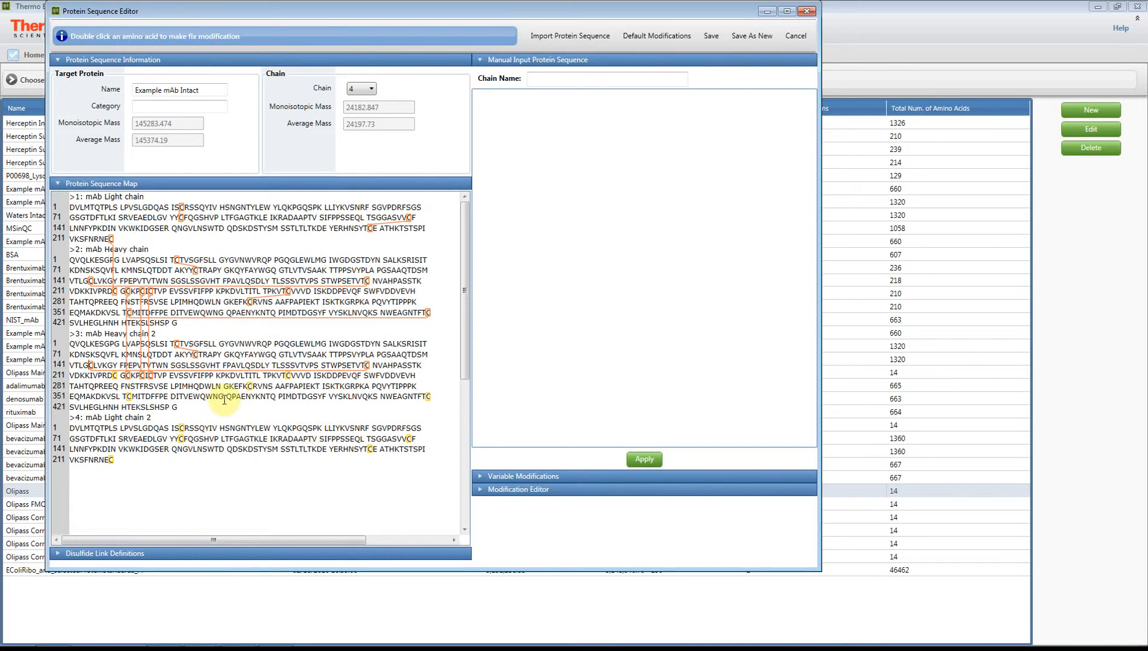
Set the N-terminal modification of the heavy chain's first residue Q to Gln->Pyro-Glu
double_click(73, 261)
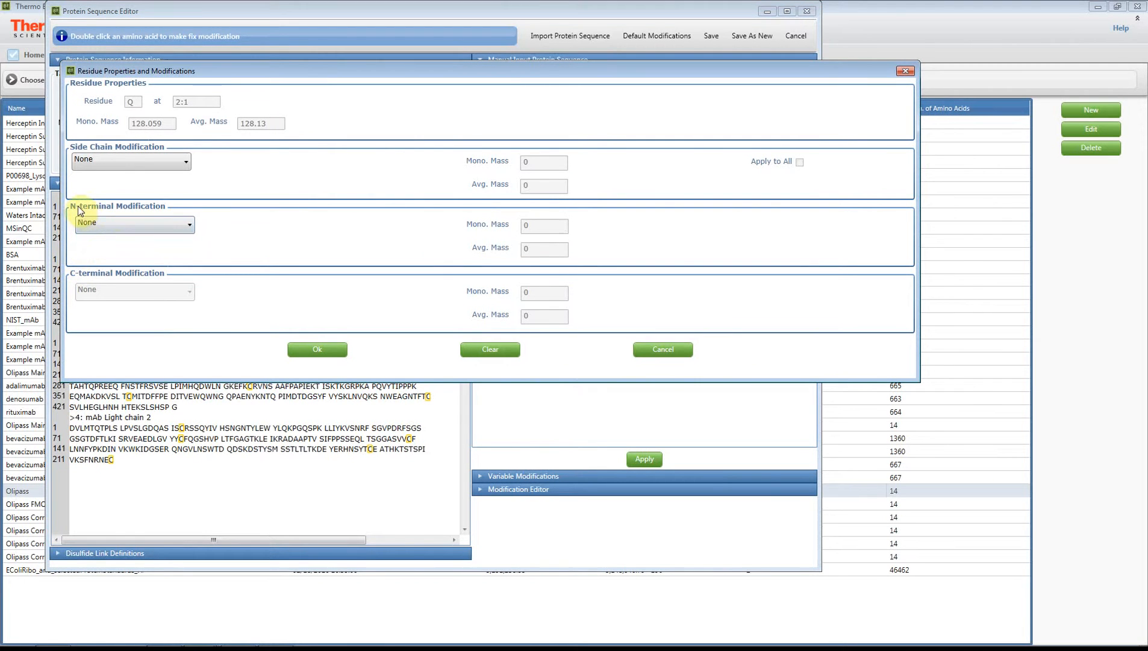
click(149, 223)
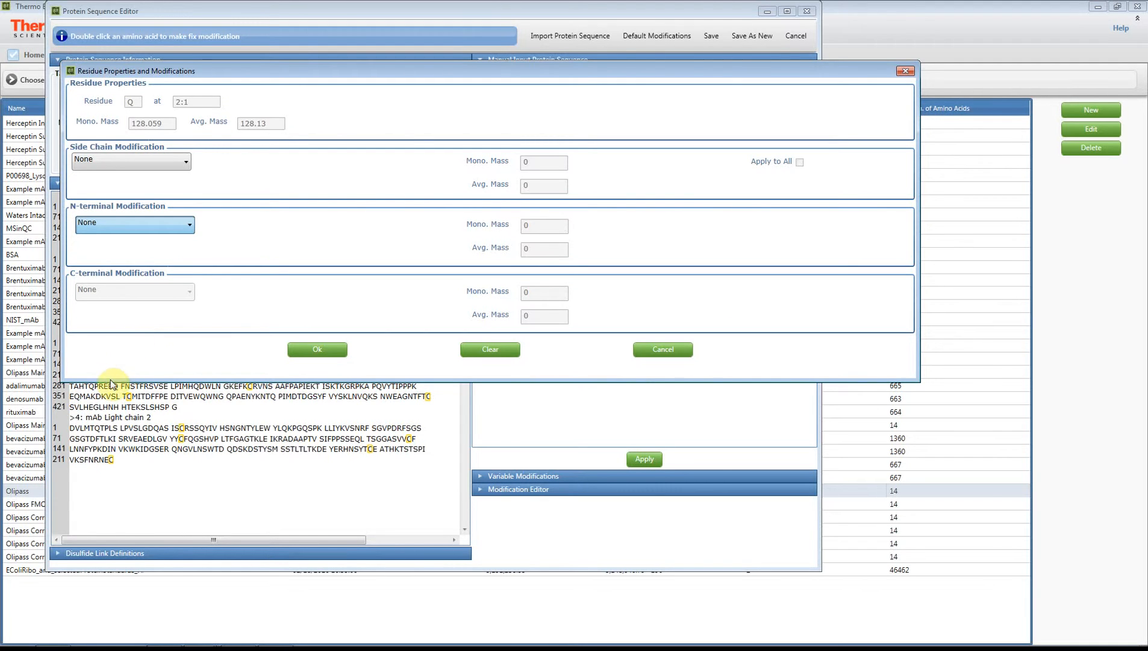
key(Down)
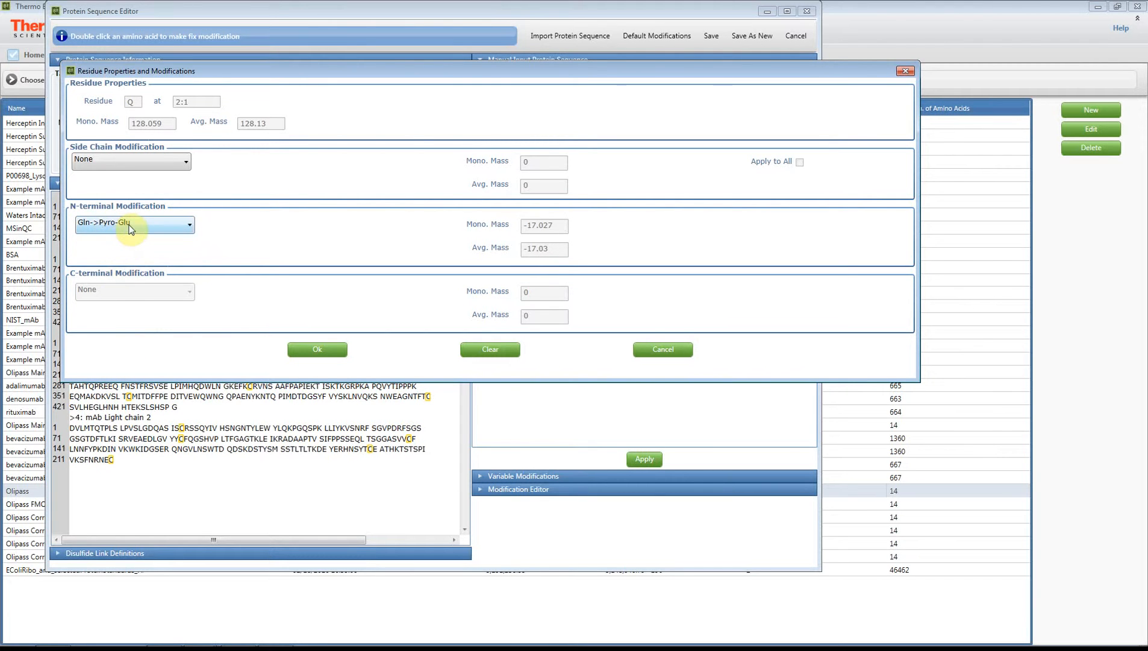
click(333, 350)
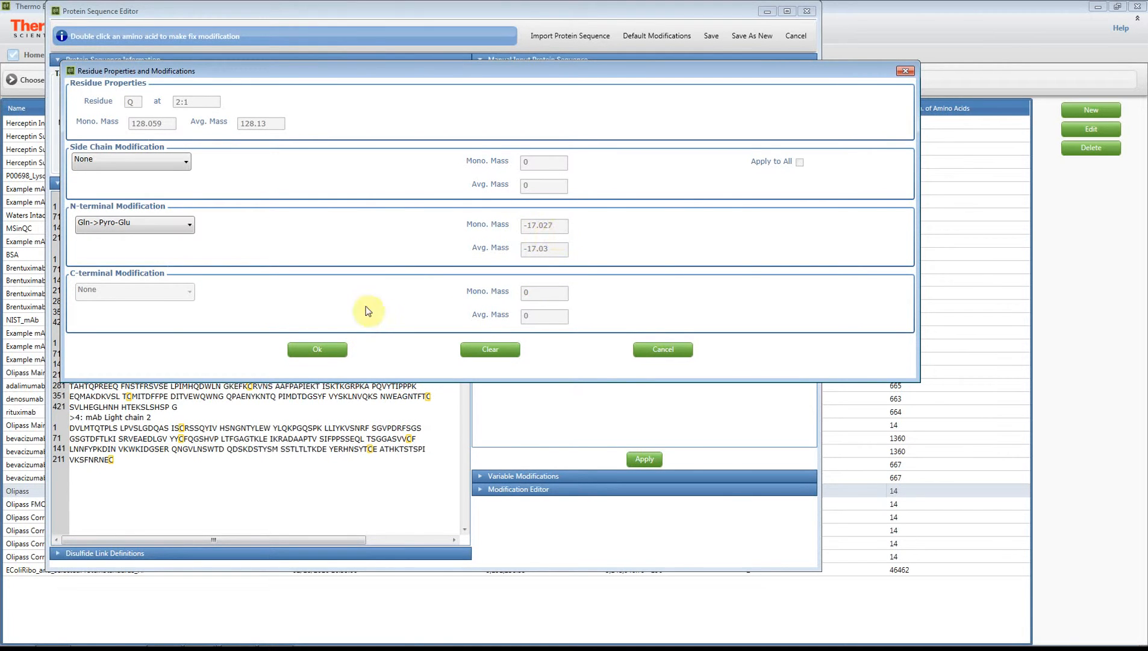
click(324, 350)
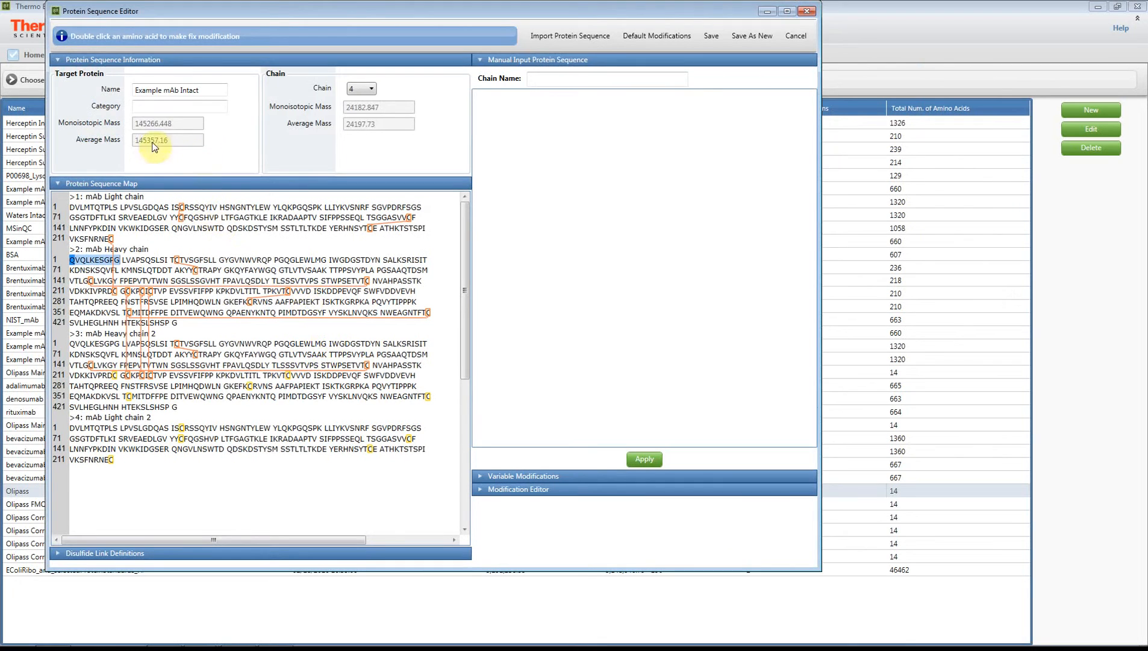
Set the N-terminal modification of heavy chain 2's first residue Q to Gln->Pyro-Glu
double_click(73, 342)
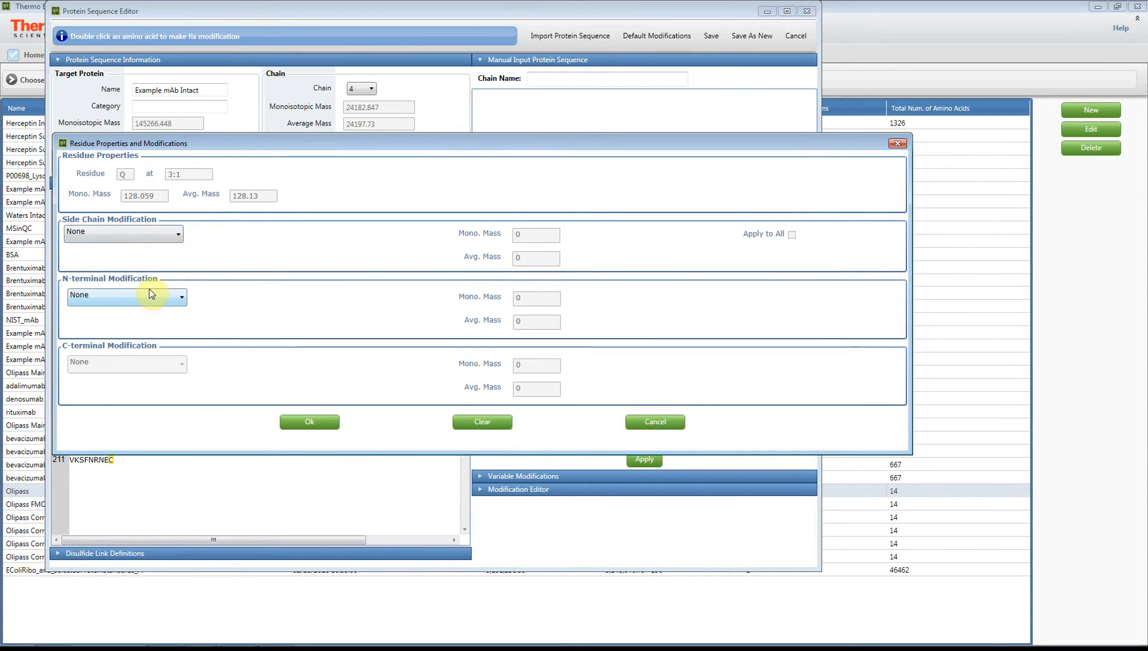
click(126, 445)
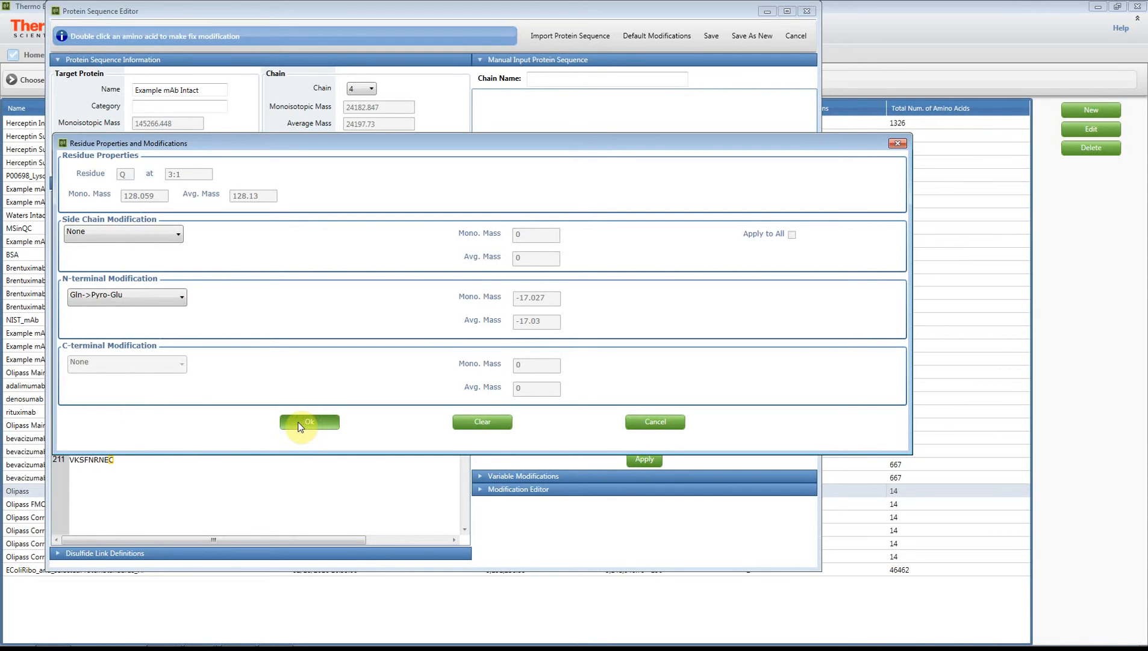
click(305, 423)
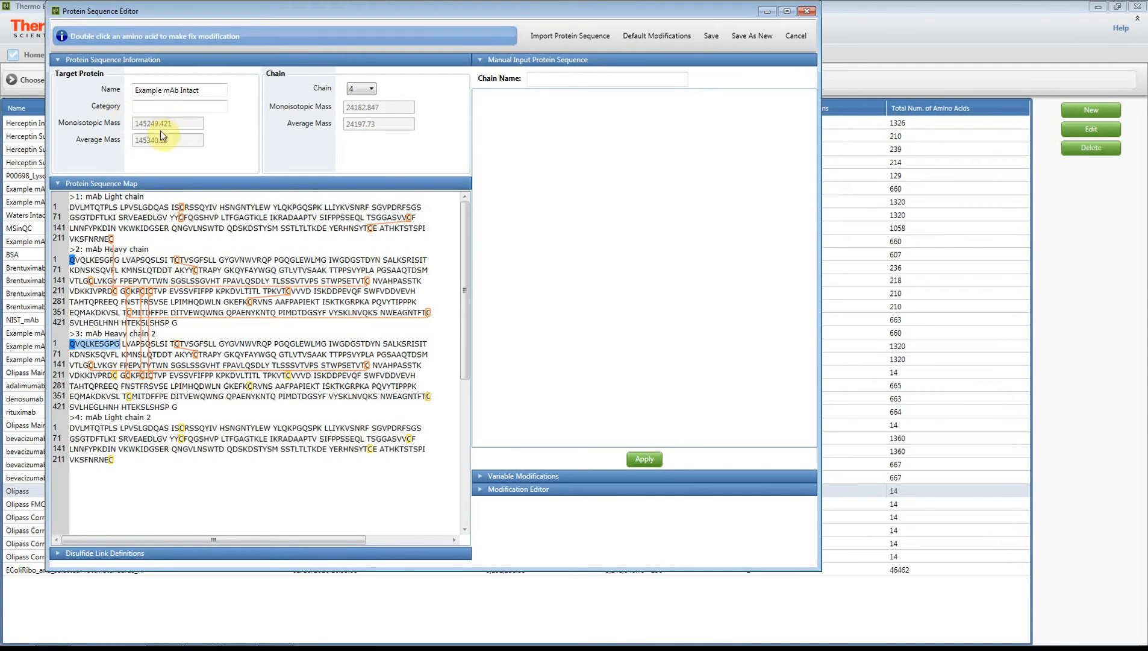
Open the variable modifications and modification editor panels and inspect the G0F_G0F side-chain glycan entry
click(155, 427)
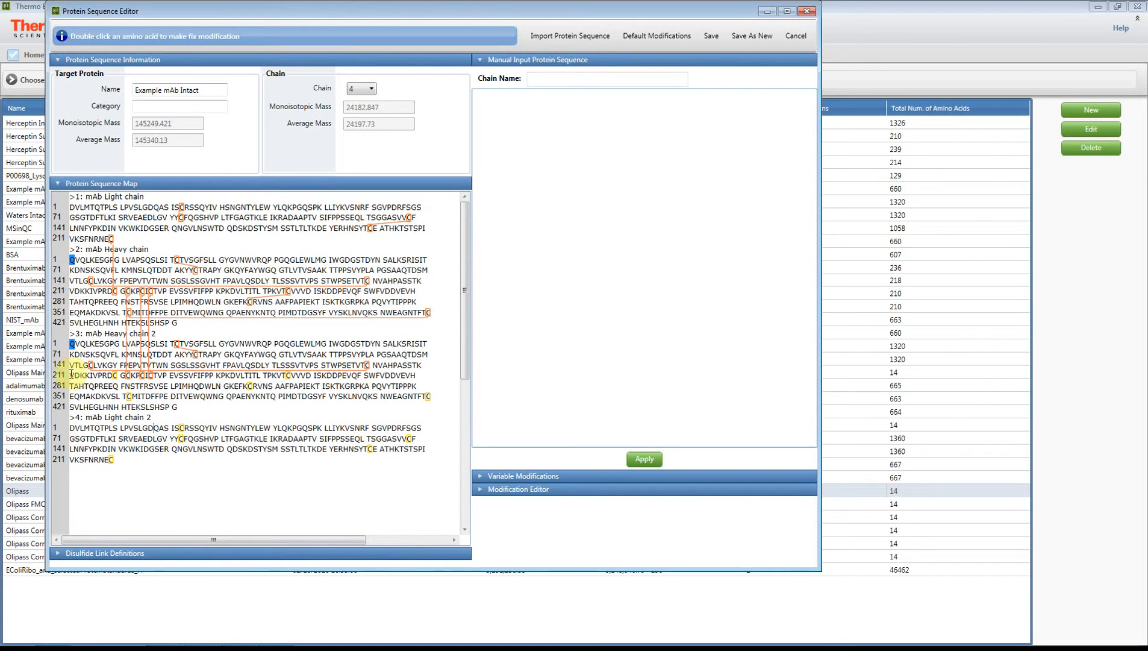
click(497, 477)
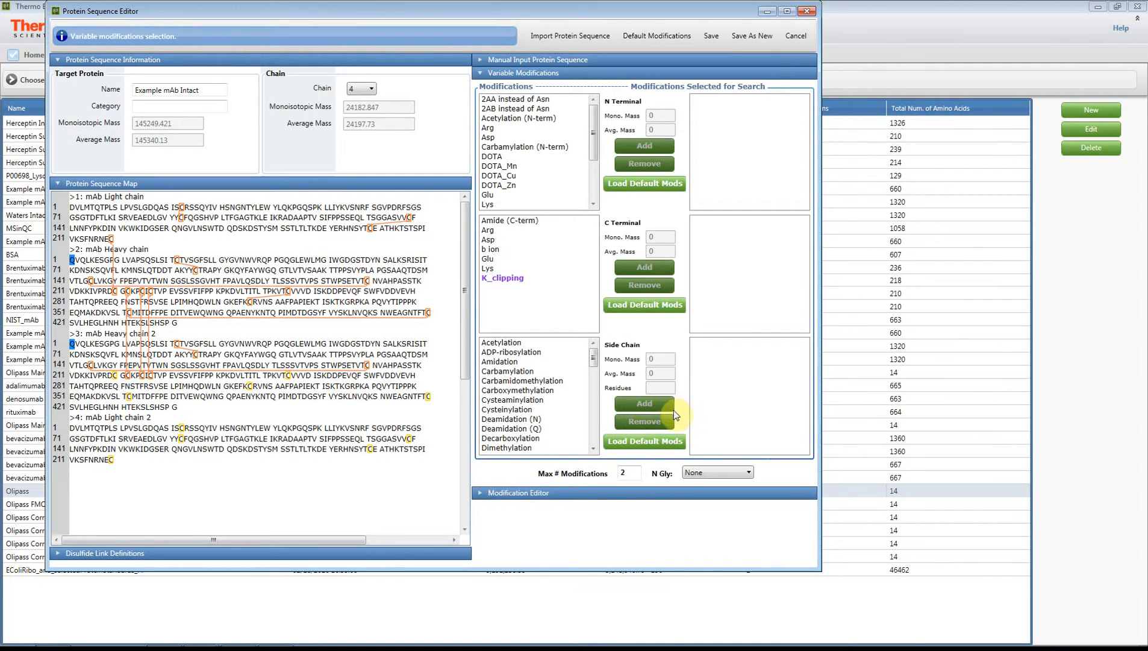
click(700, 471)
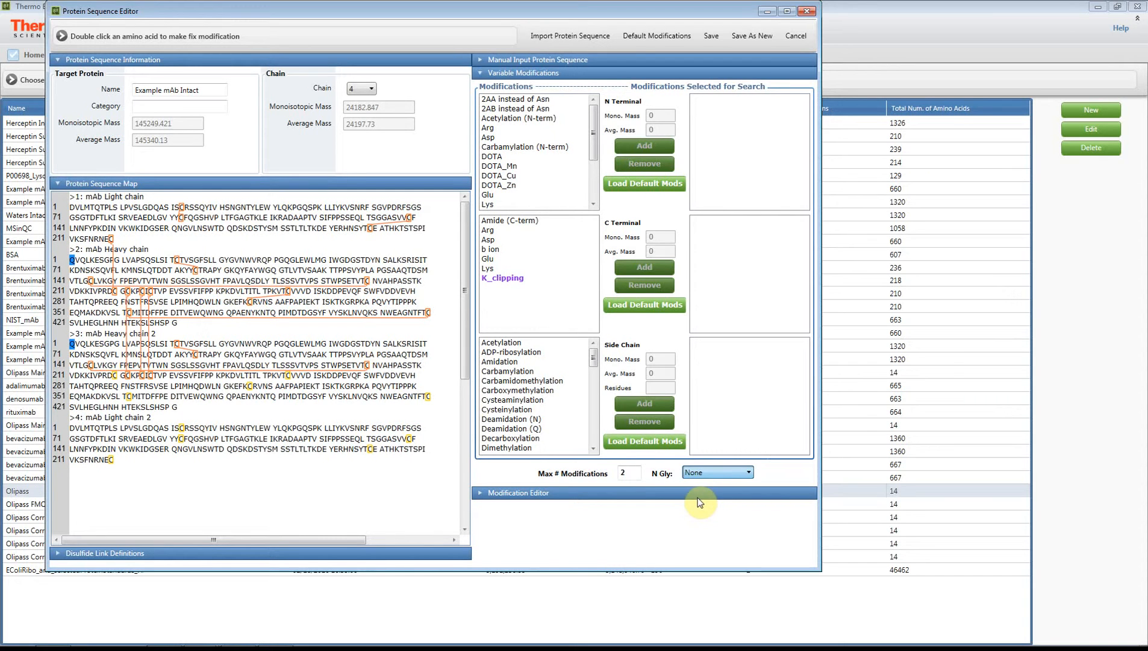
click(592, 378)
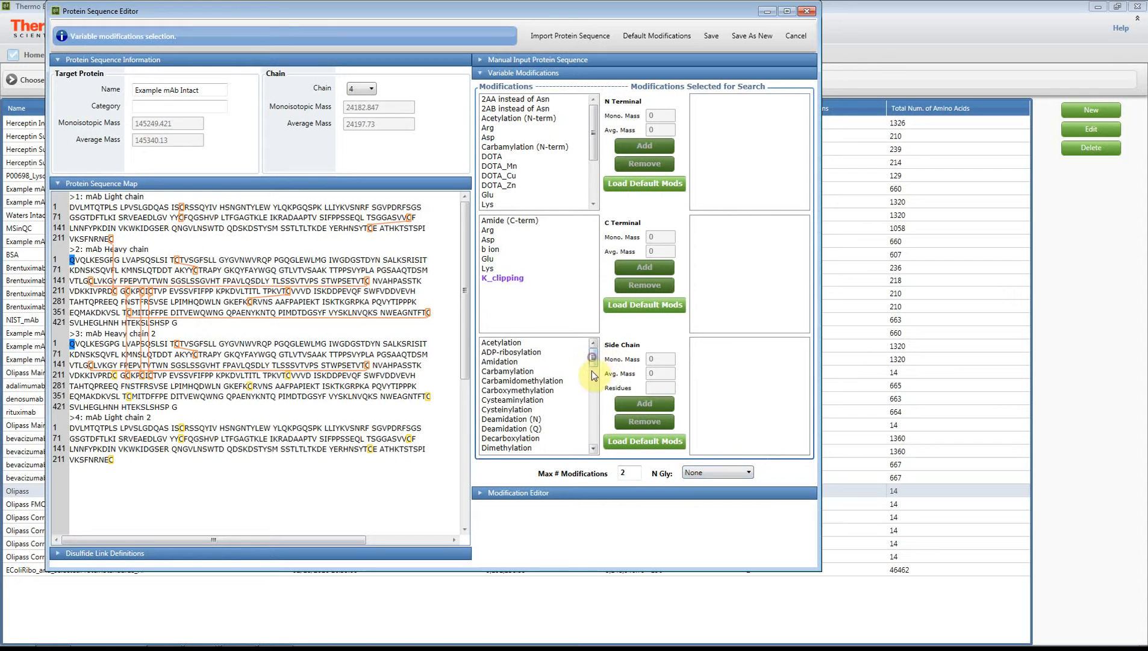
drag(592, 380, 593, 414)
click(511, 392)
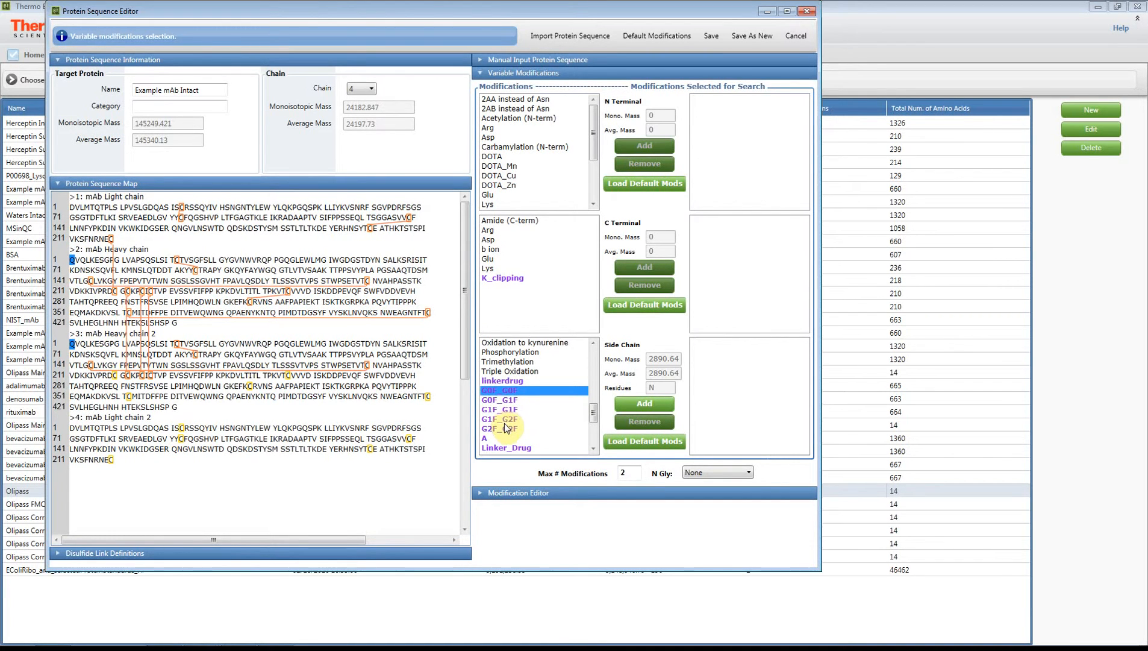
click(499, 494)
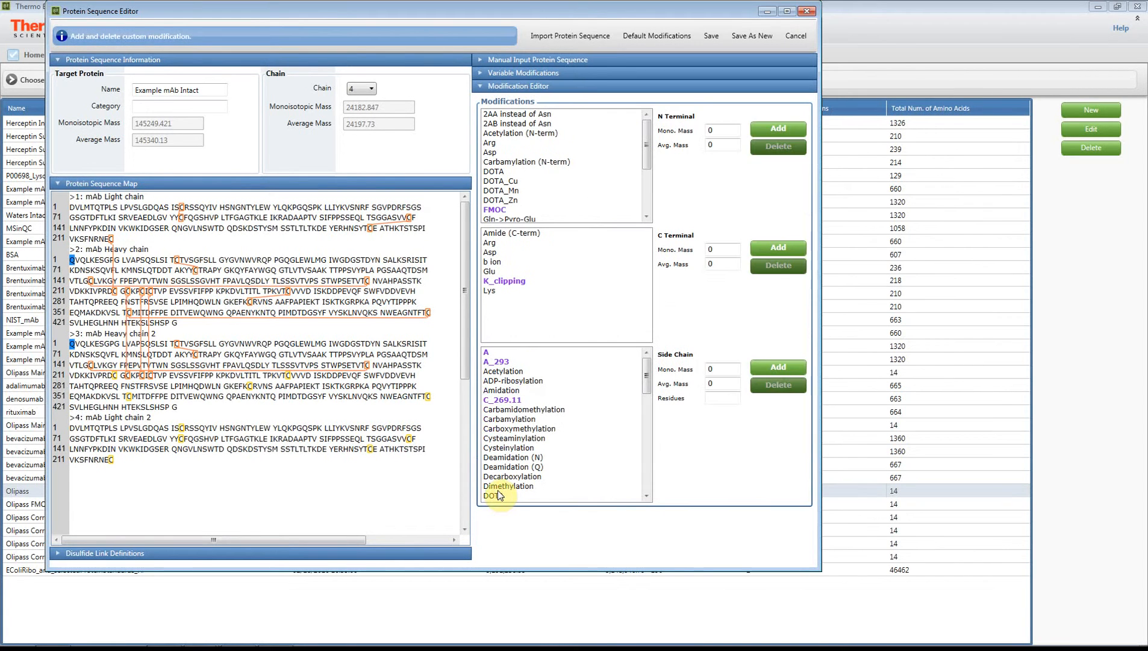
drag(645, 376, 646, 401)
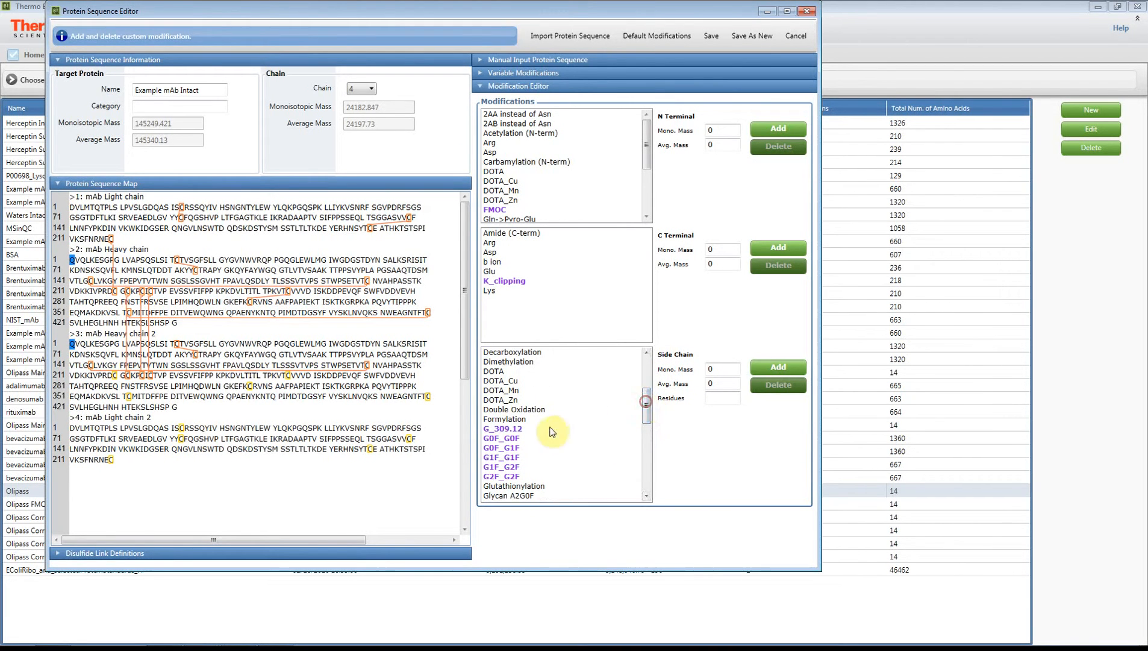
click(501, 439)
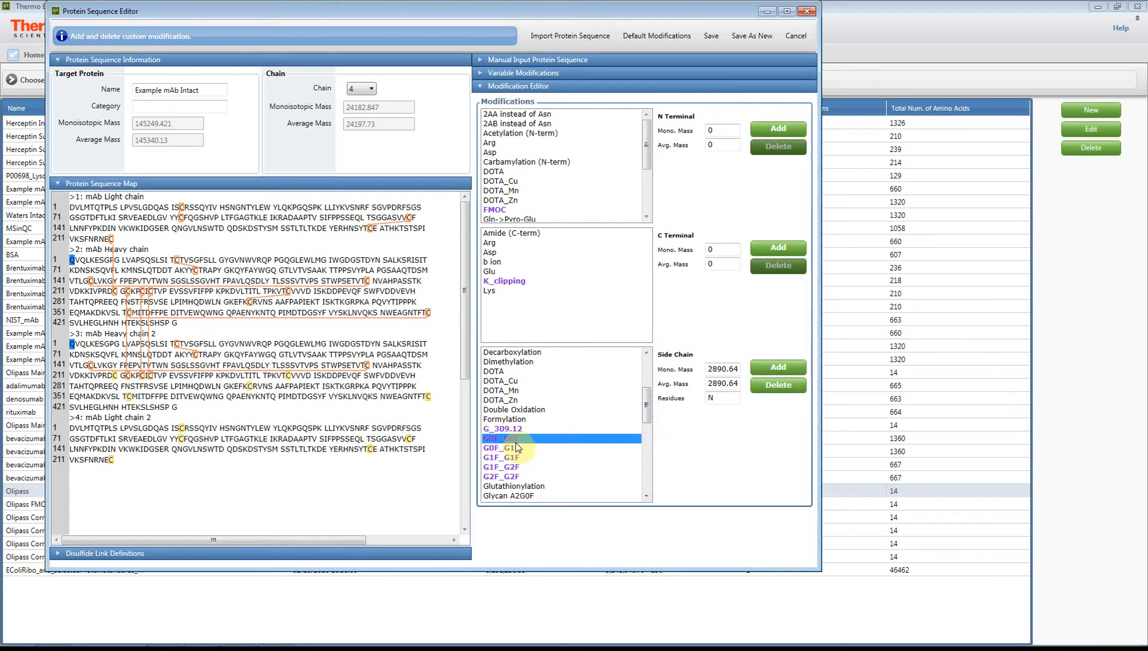
click(778, 367)
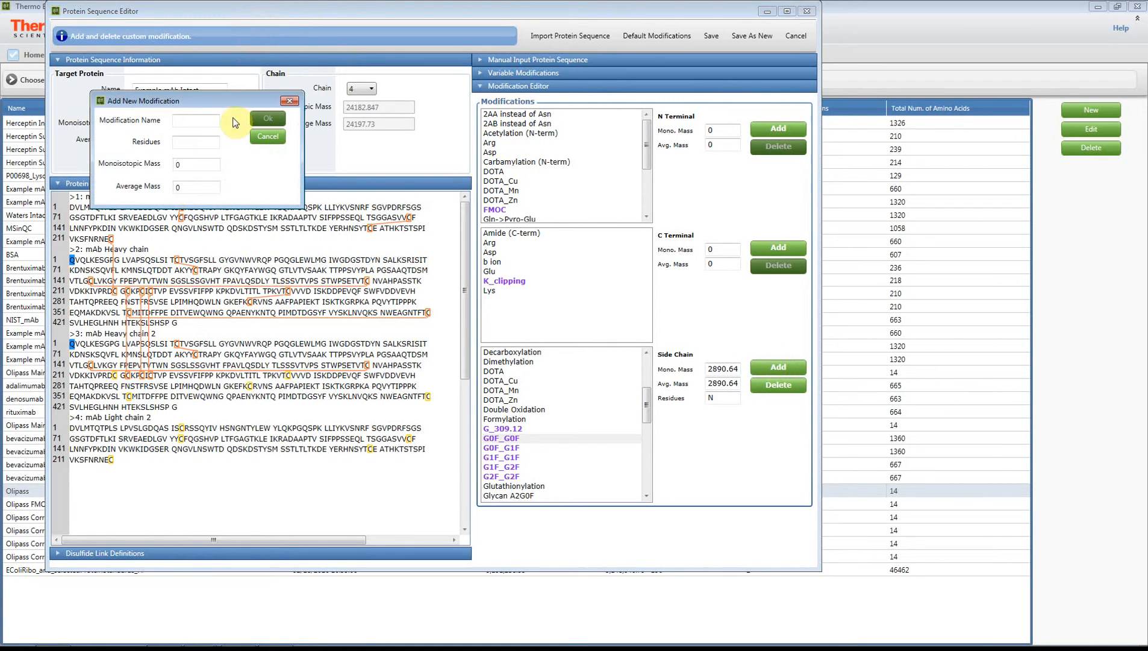
drag(225, 106, 323, 153)
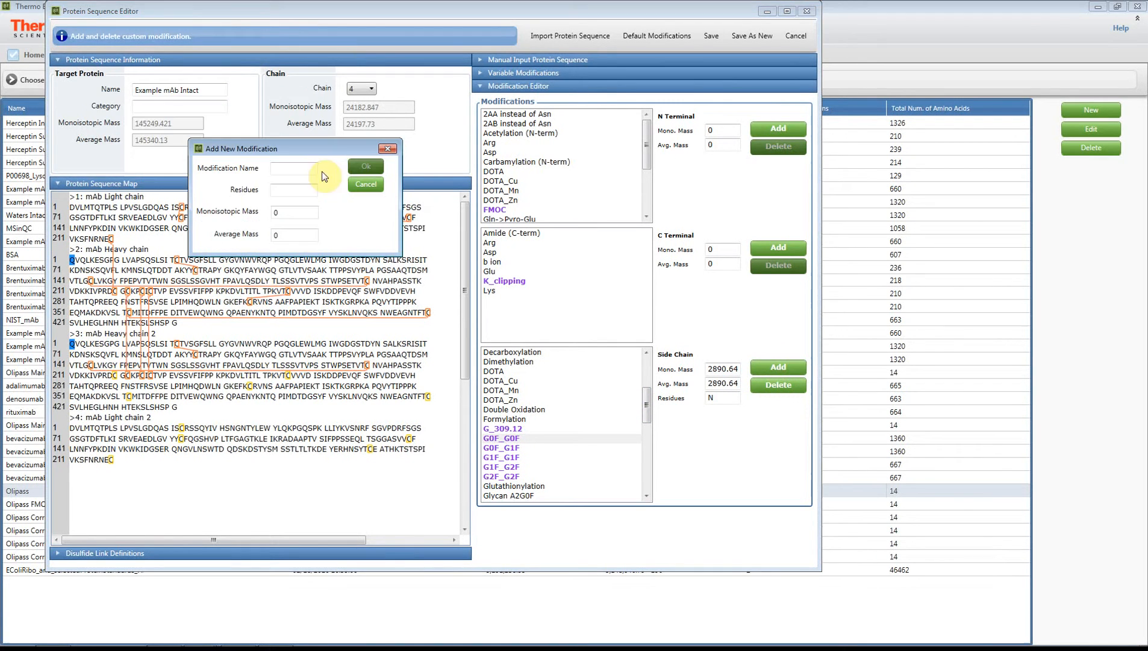
click(289, 190)
text(N)
click(281, 212)
click(366, 183)
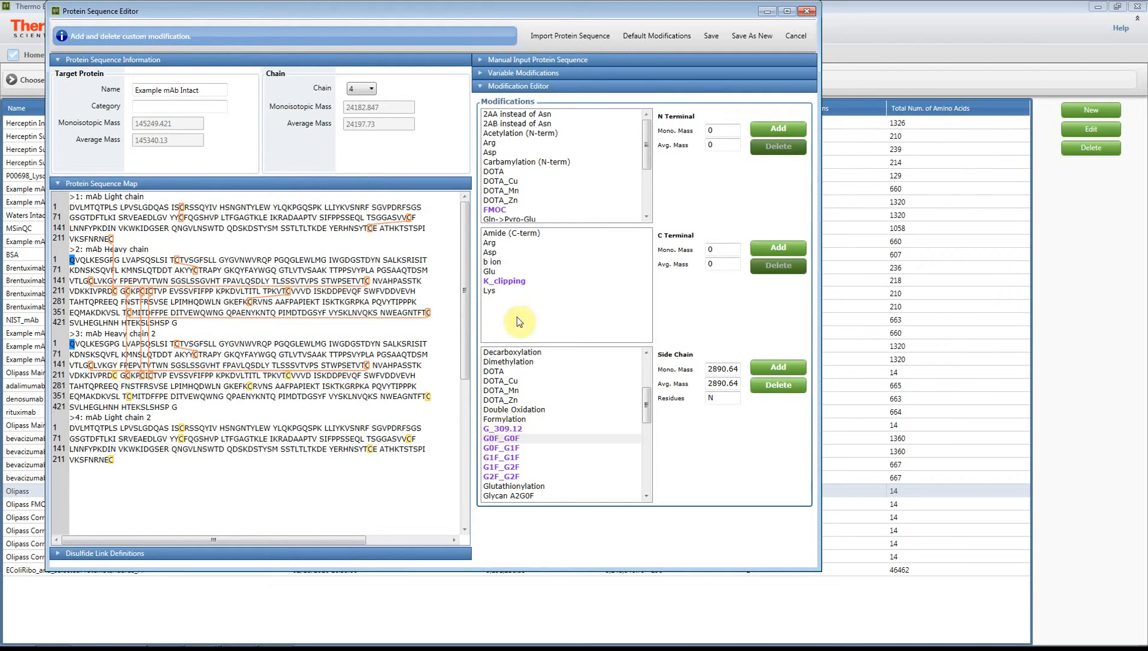
Add G0F_G0F, G0F_G1F, G1F_G1F, G1F_G2F and G2F_G2F as side-chain variable modifications for the search
click(532, 74)
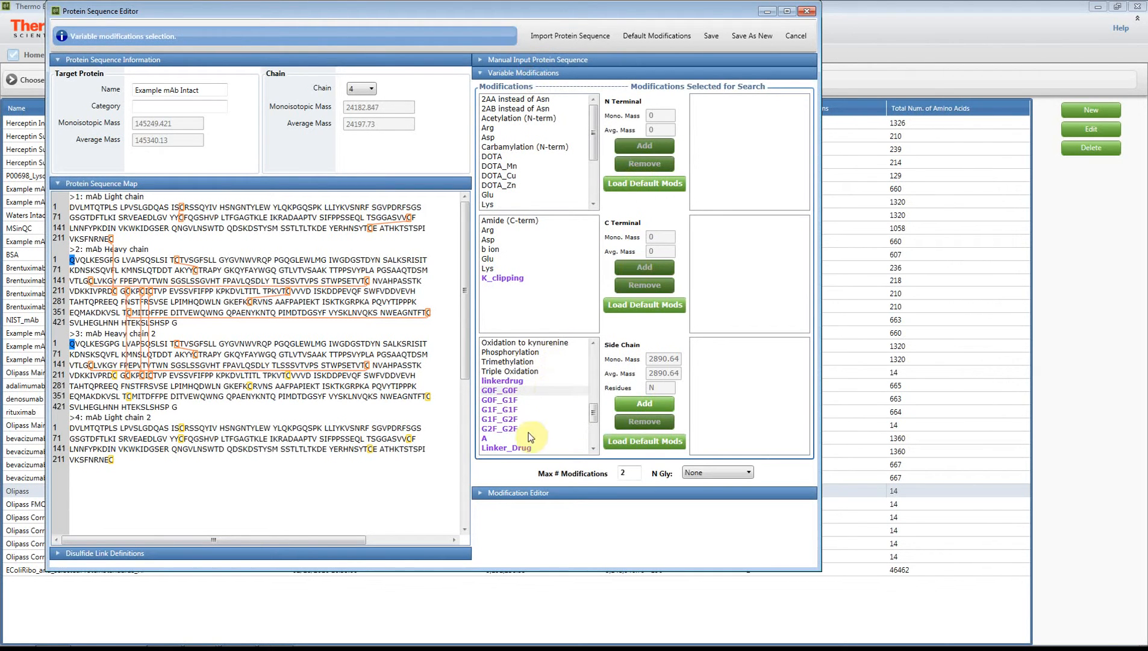
click(508, 390)
click(644, 403)
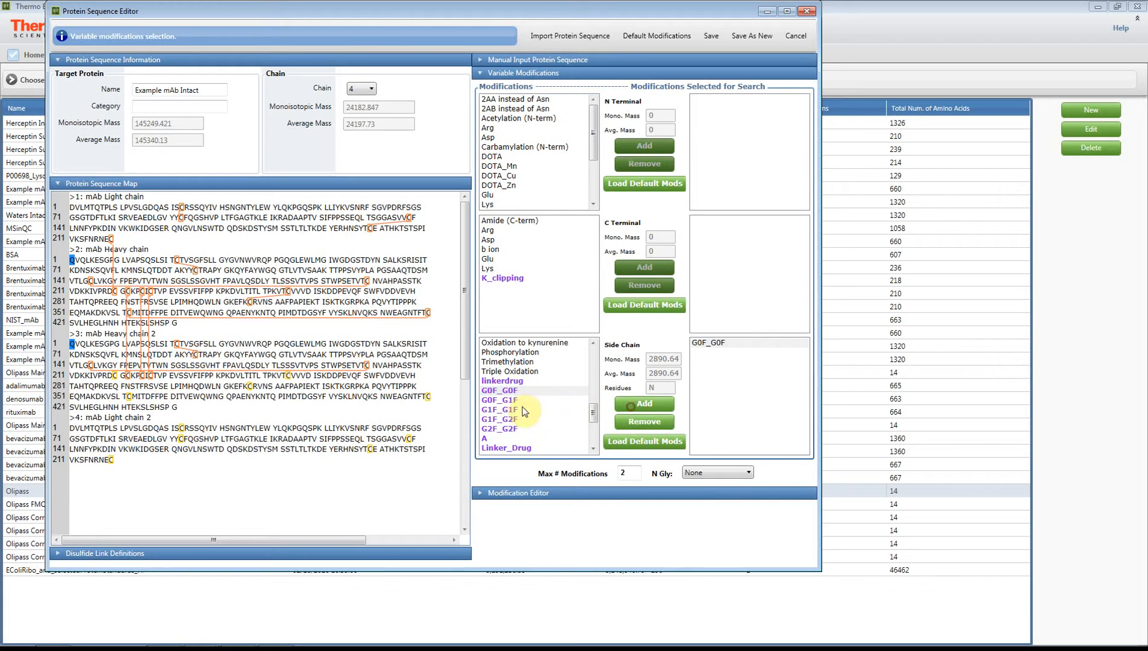
click(507, 400)
click(639, 408)
click(500, 409)
click(644, 403)
click(511, 420)
click(644, 403)
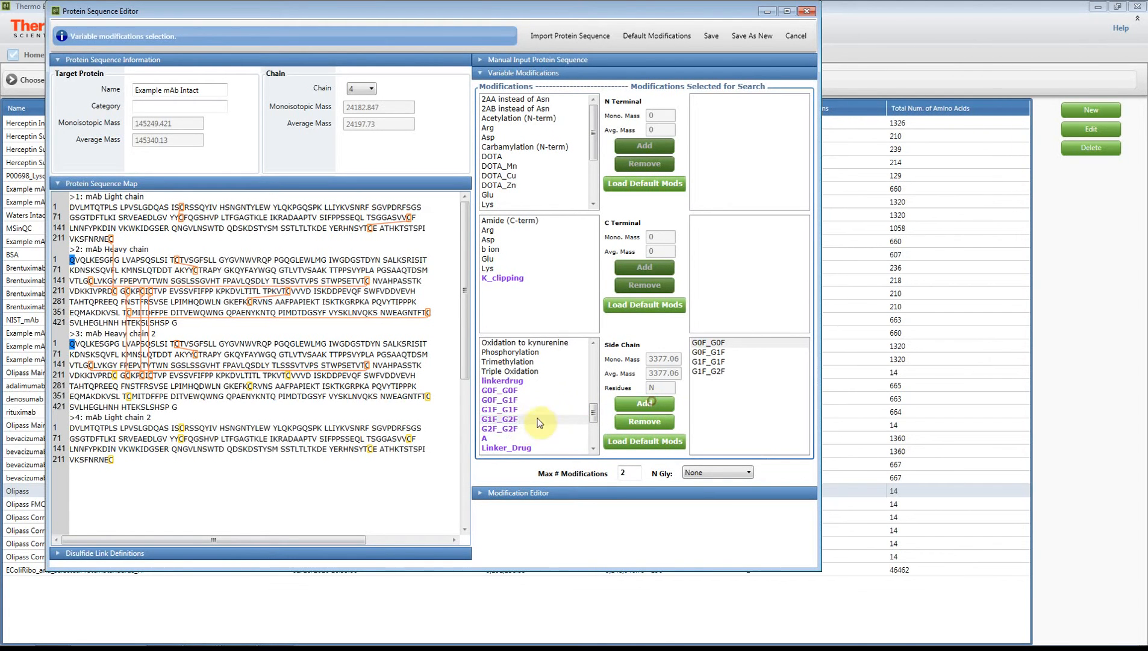
click(504, 422)
click(644, 403)
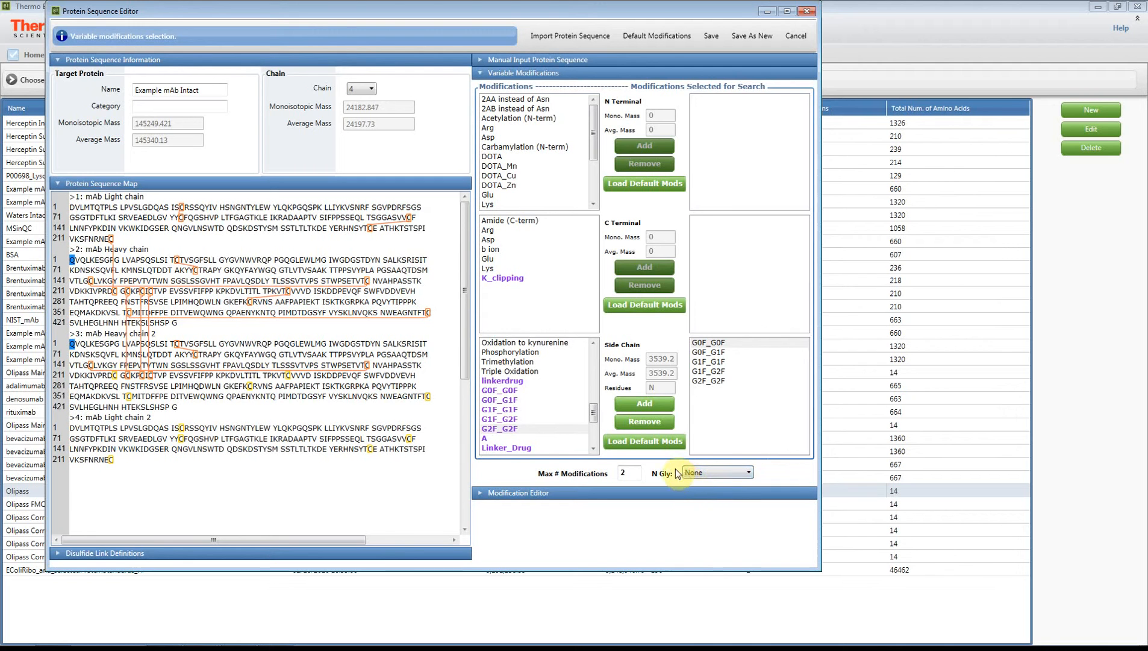
Select each glycoform in the modifications-selected-for-search list to review its side-chain masses
click(711, 343)
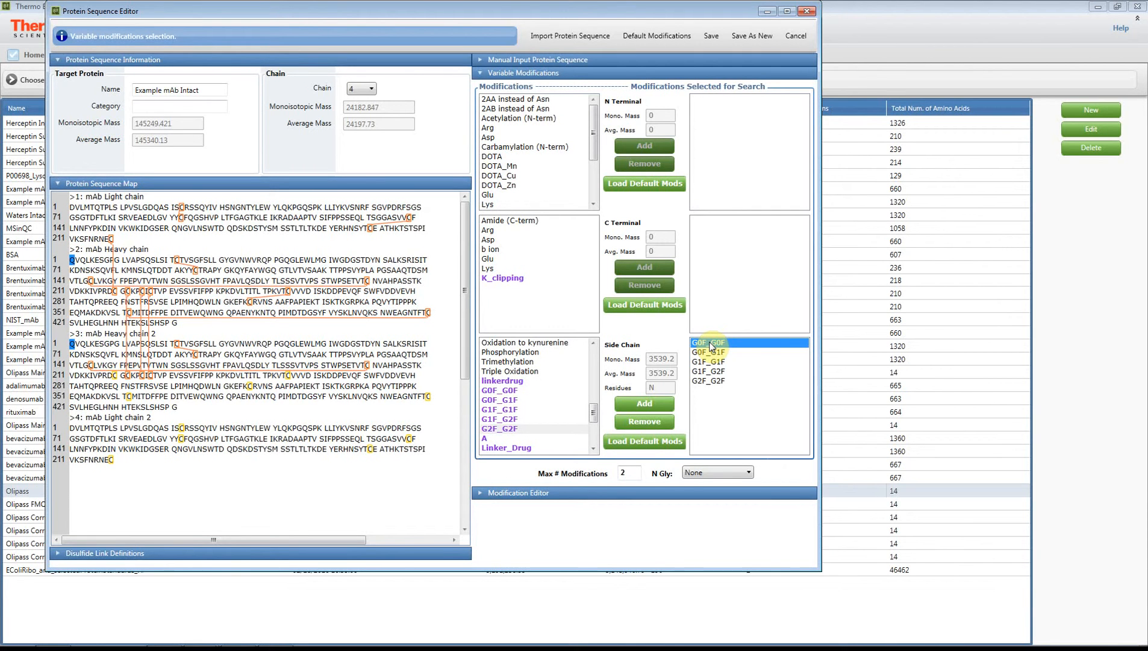
click(709, 353)
click(708, 362)
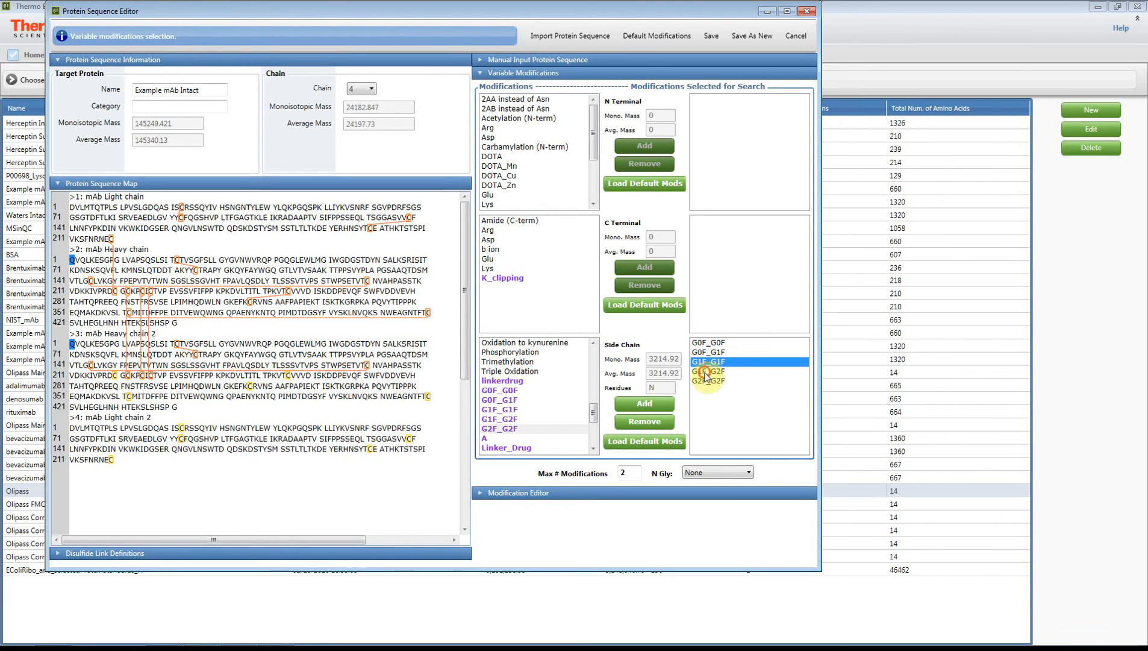
click(706, 372)
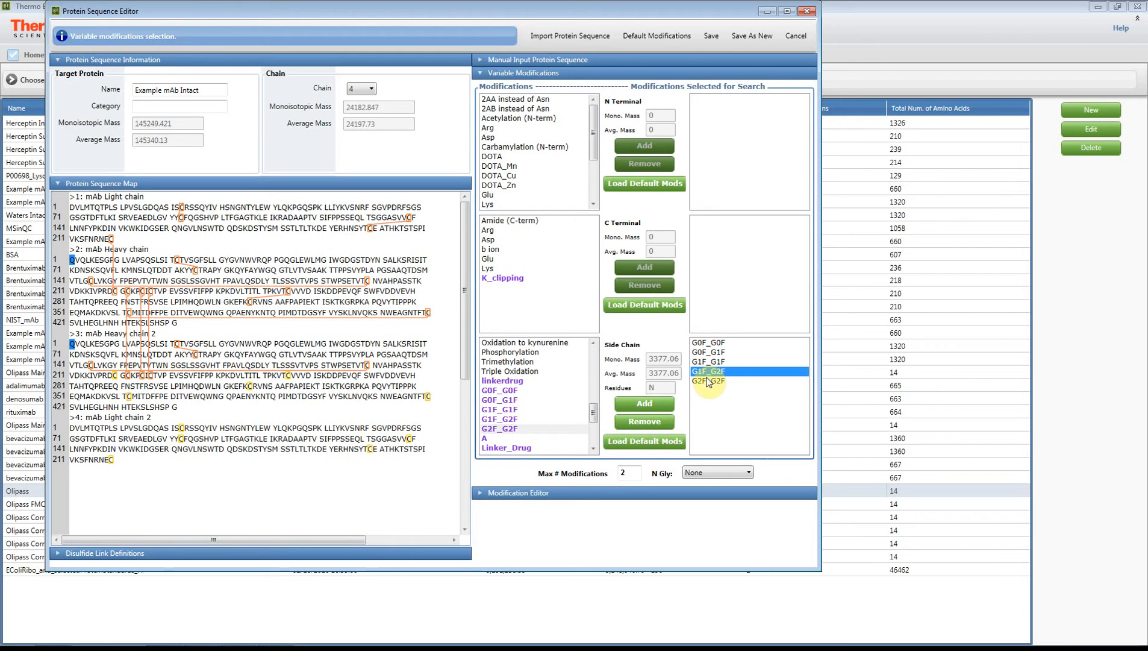
click(709, 474)
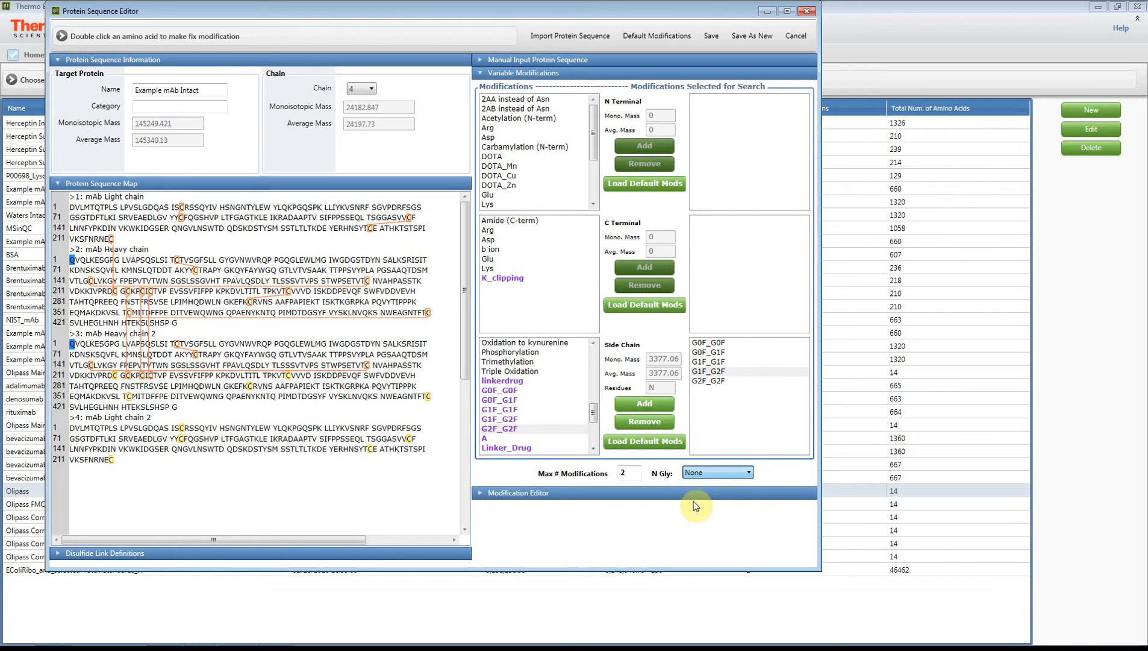
click(709, 365)
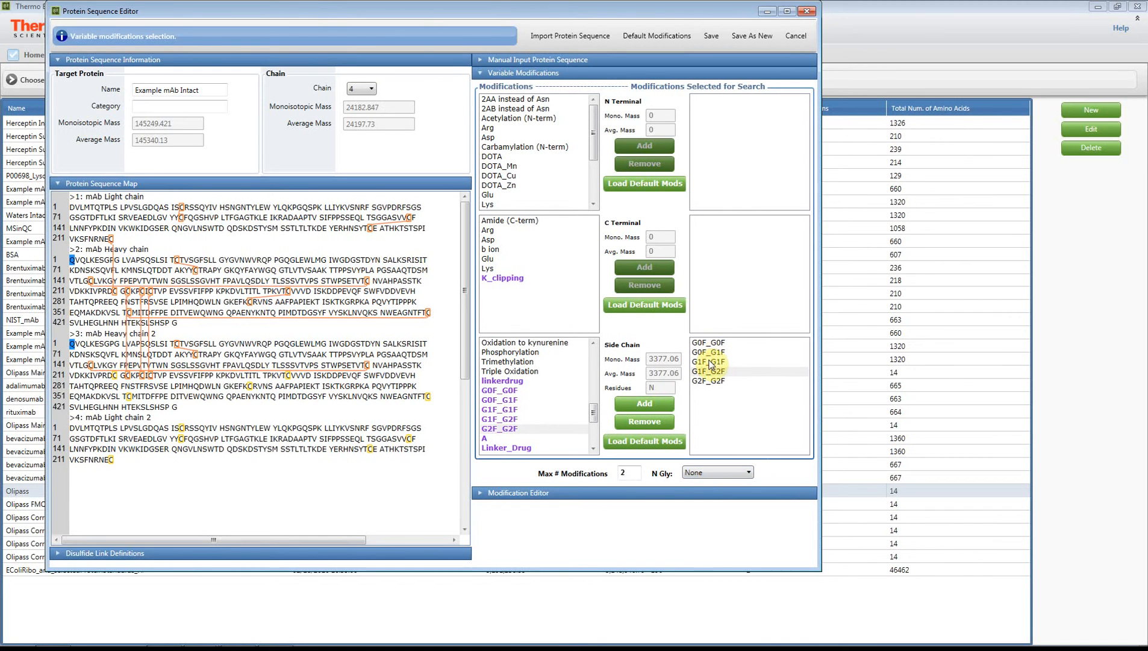